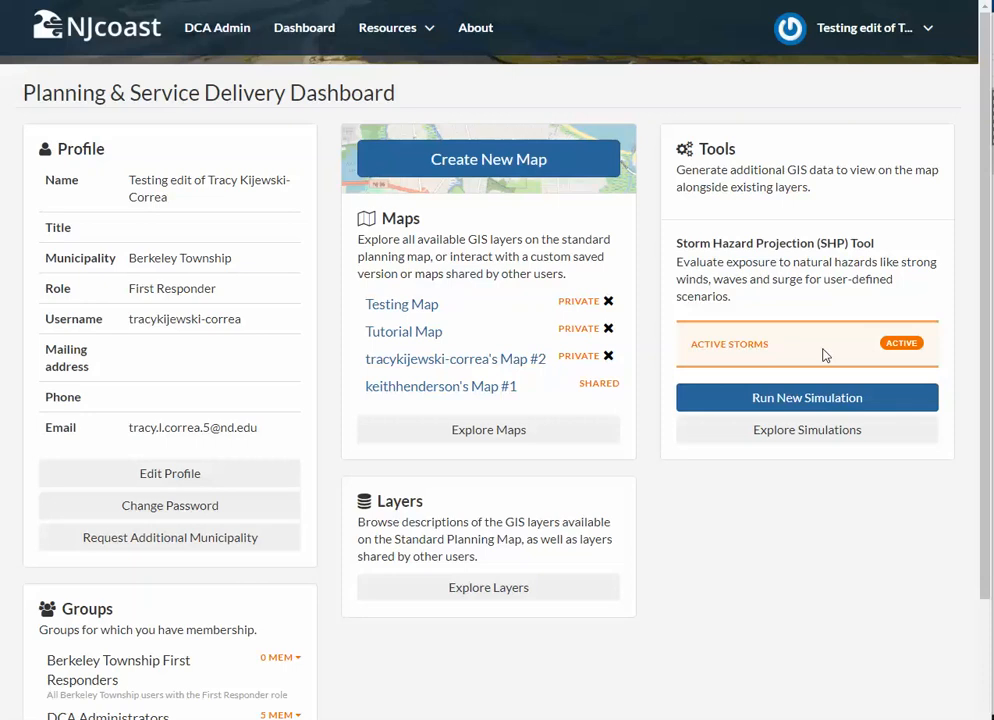
- View the list of saved simulations and start a new storm simulation from the dashboard
left_click(792, 432)
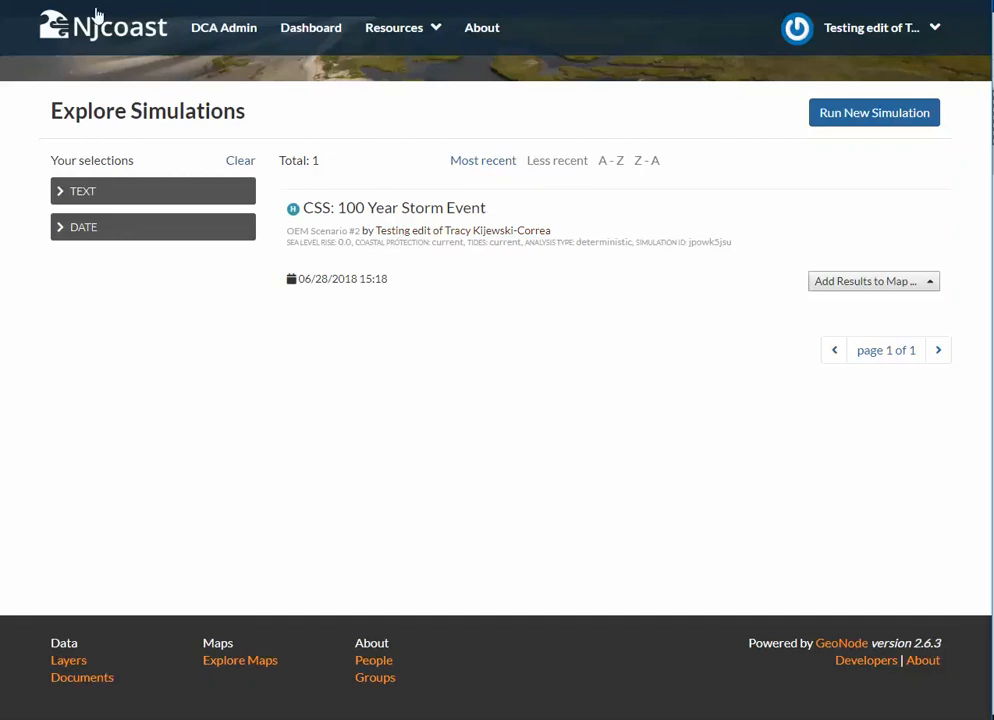
left_click(325, 28)
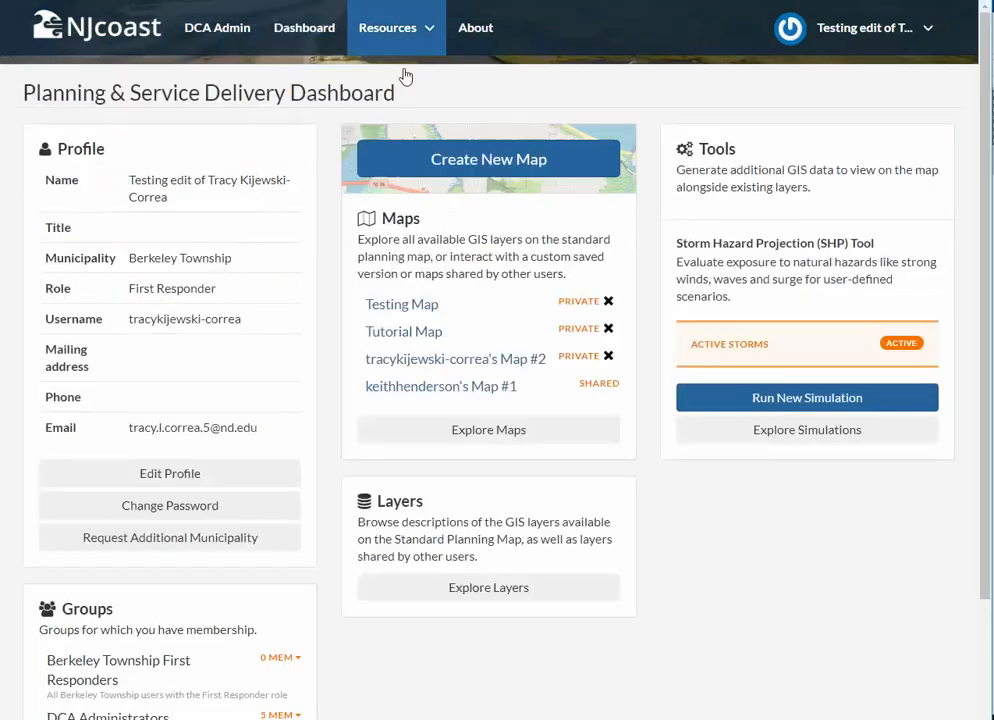
left_click(810, 400)
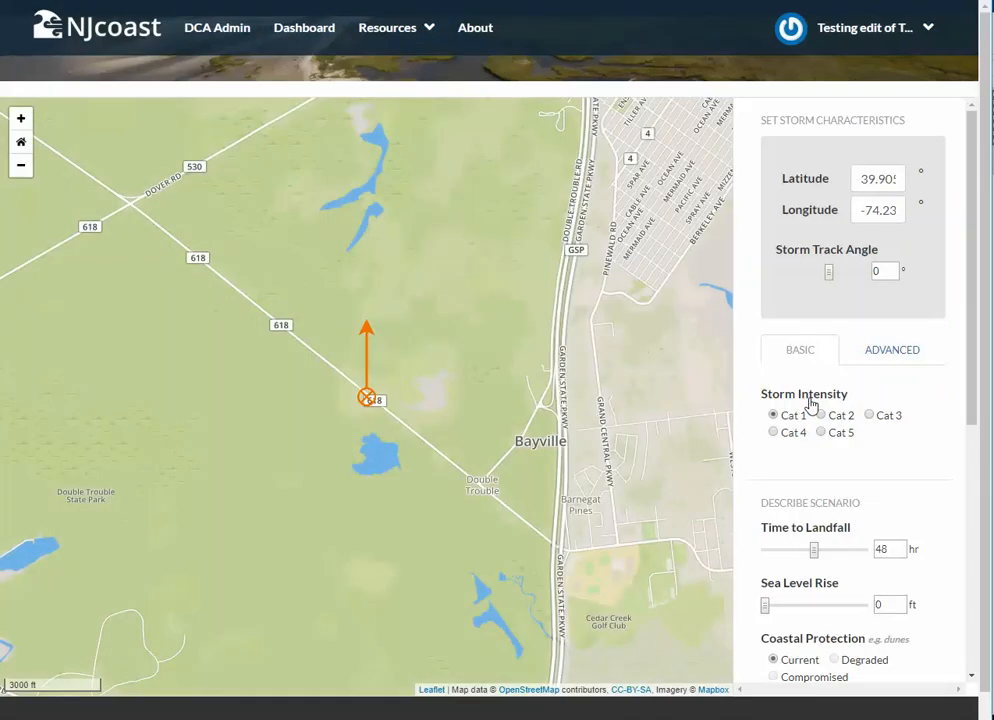
- Place the storm's landfall point on the barrier coast south of Toms River, at about latitude 39.77°, longitude -74.09°
scroll(438, 416, "down", 2)
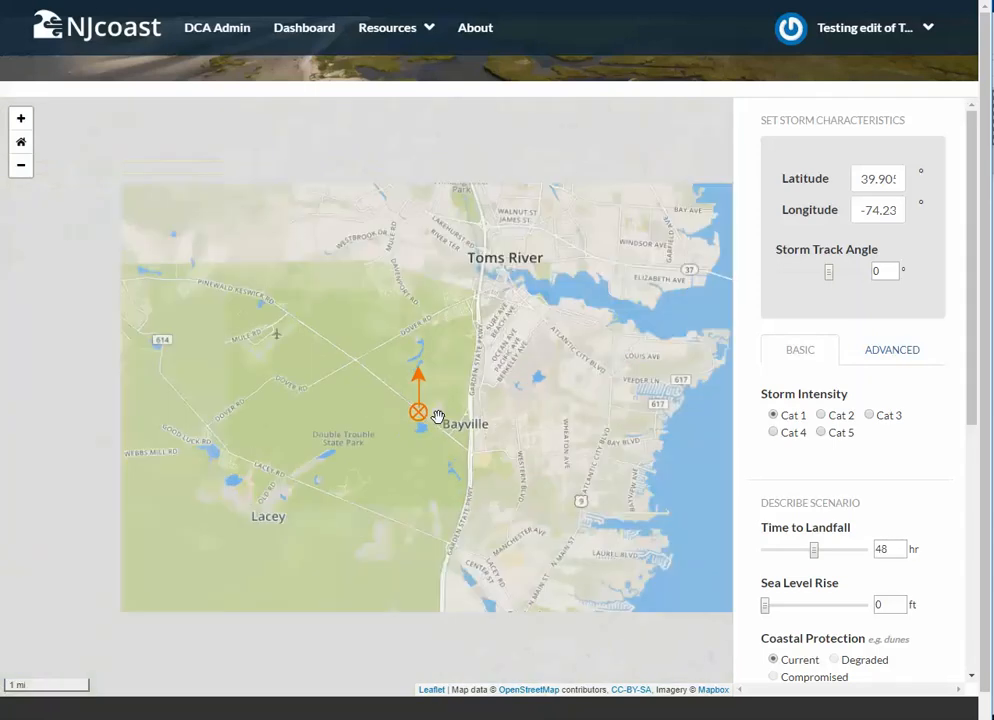
left_click_drag(493, 455, 417, 382)
left_click_drag(554, 486, 499, 466)
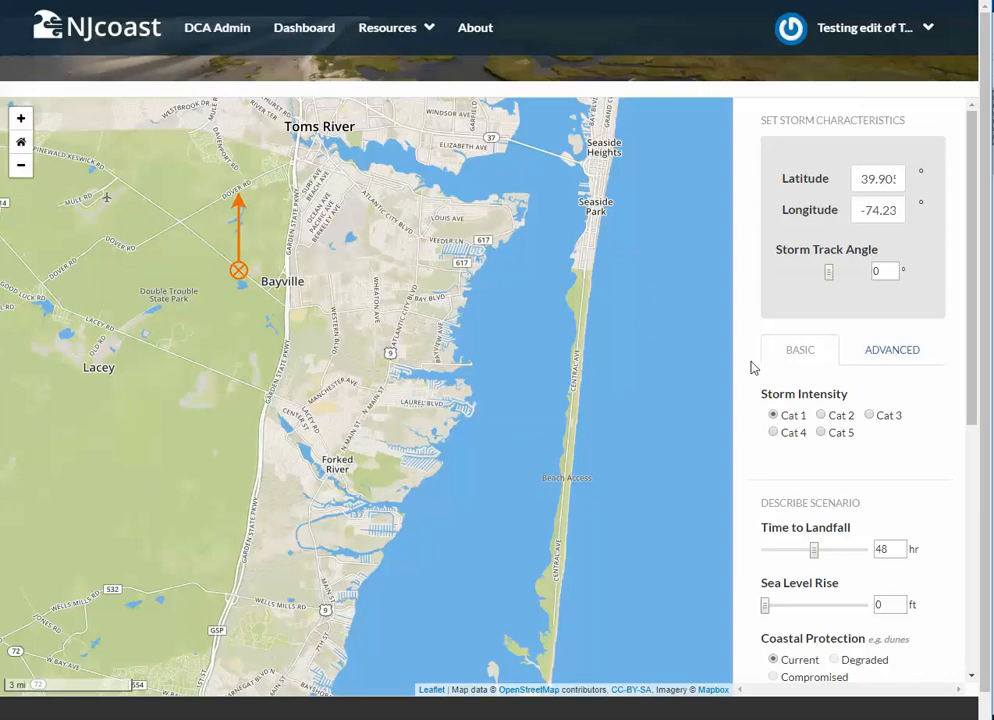
scroll(626, 352, "down", 1)
left_click_drag(626, 353, 575, 393)
scroll(575, 393, "down", 1)
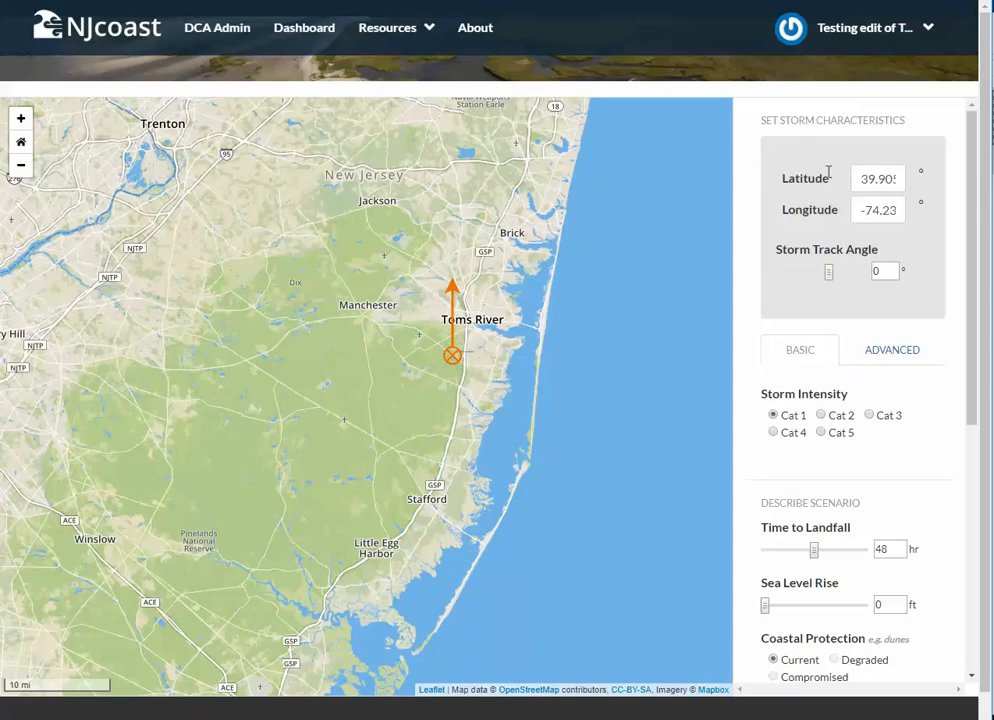
left_click(882, 178)
scroll(883, 182, "down", 1)
left_click(886, 191)
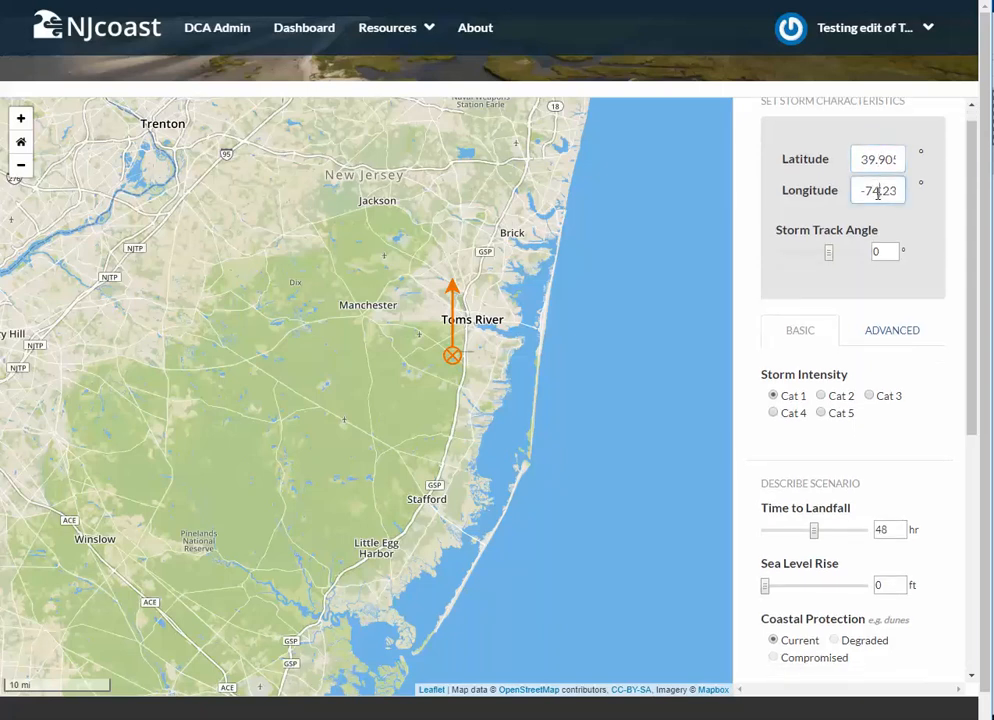
left_click(872, 158)
left_click(888, 191)
mouse_move(451, 360)
left_mouse_down()
mouse_move(513, 346)
mouse_move(594, 277)
left_mouse_up()
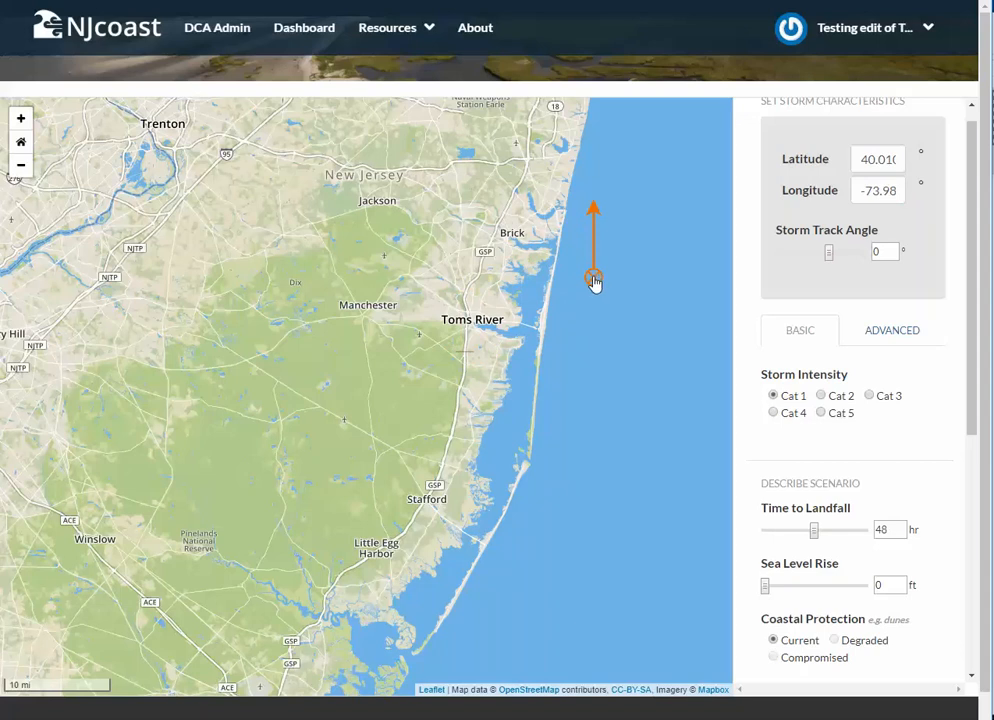
mouse_move(593, 282)
left_mouse_down()
mouse_move(564, 430)
mouse_move(528, 451)
left_mouse_up()
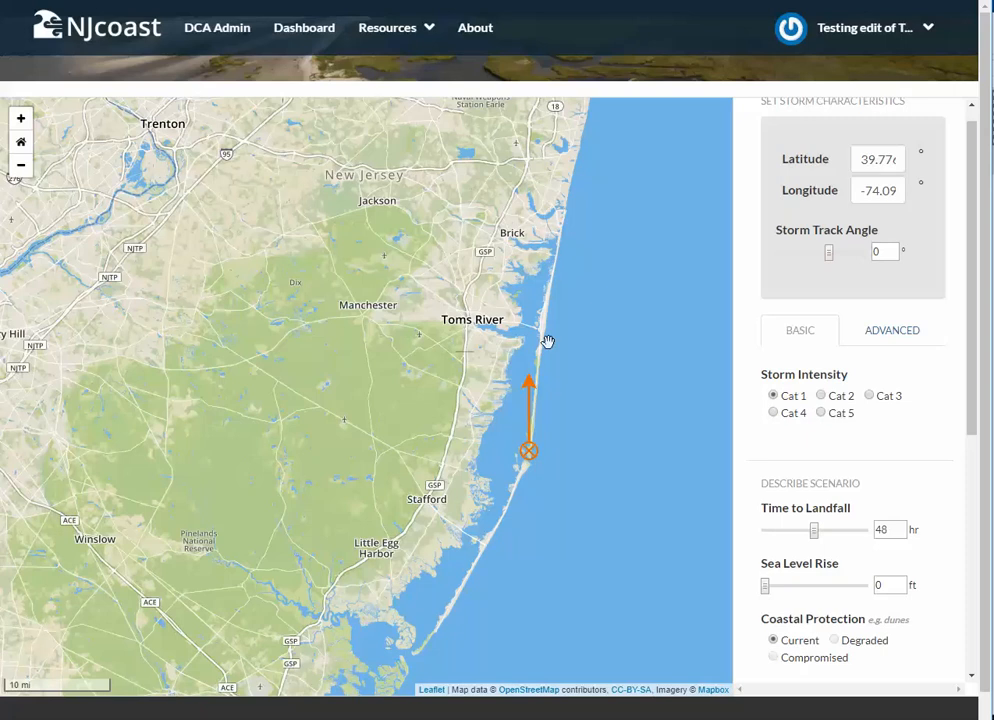
- Rotate the storm track arrow on the map to an angle of -60°
mouse_move(530, 384)
left_mouse_down()
mouse_move(577, 408)
mouse_move(557, 390)
mouse_move(495, 373)
mouse_move(468, 416)
mouse_move(493, 384)
mouse_move(610, 395)
mouse_move(566, 360)
mouse_move(477, 352)
mouse_move(422, 420)
mouse_move(475, 362)
mouse_move(615, 397)
left_mouse_up()
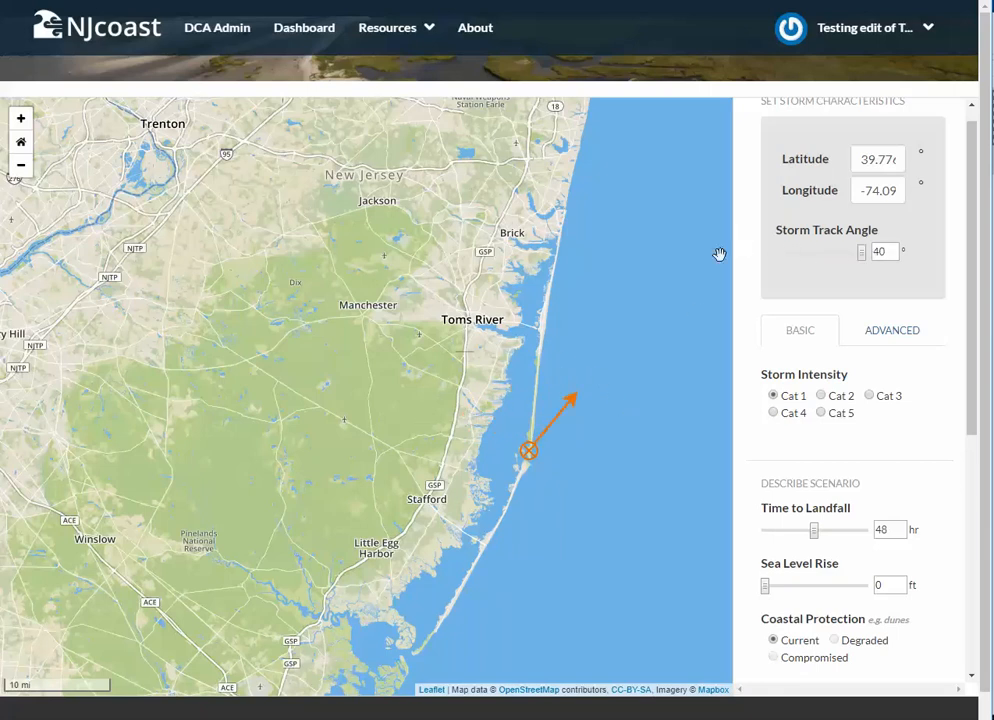
mouse_move(567, 408)
left_mouse_down()
mouse_move(513, 386)
mouse_move(488, 362)
mouse_move(395, 384)
left_mouse_up()
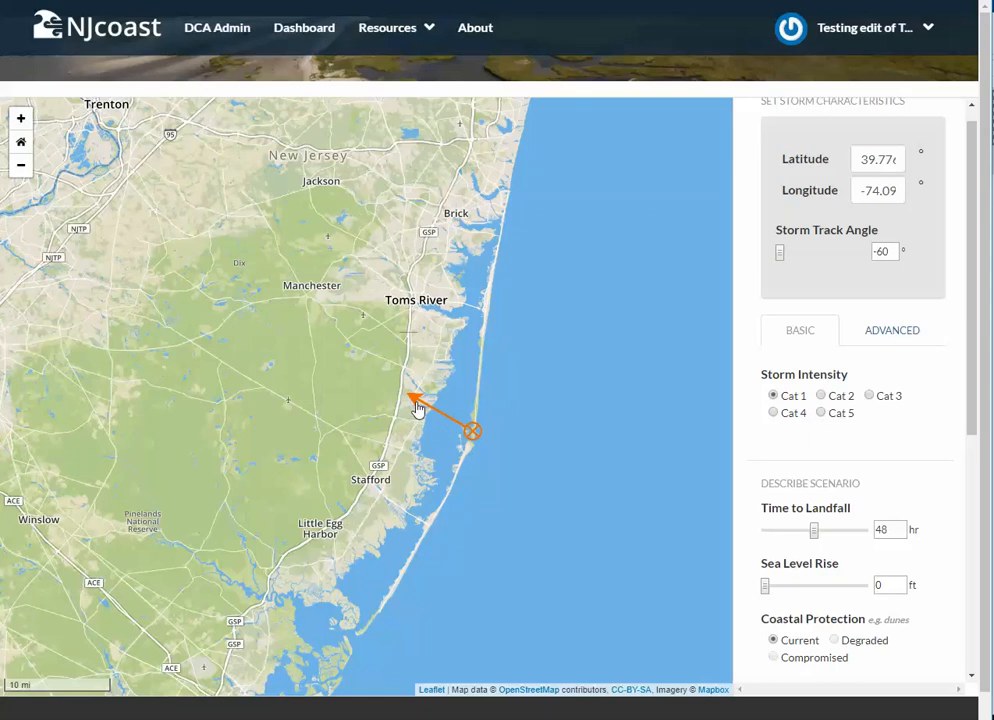
left_click_drag(415, 403, 455, 366)
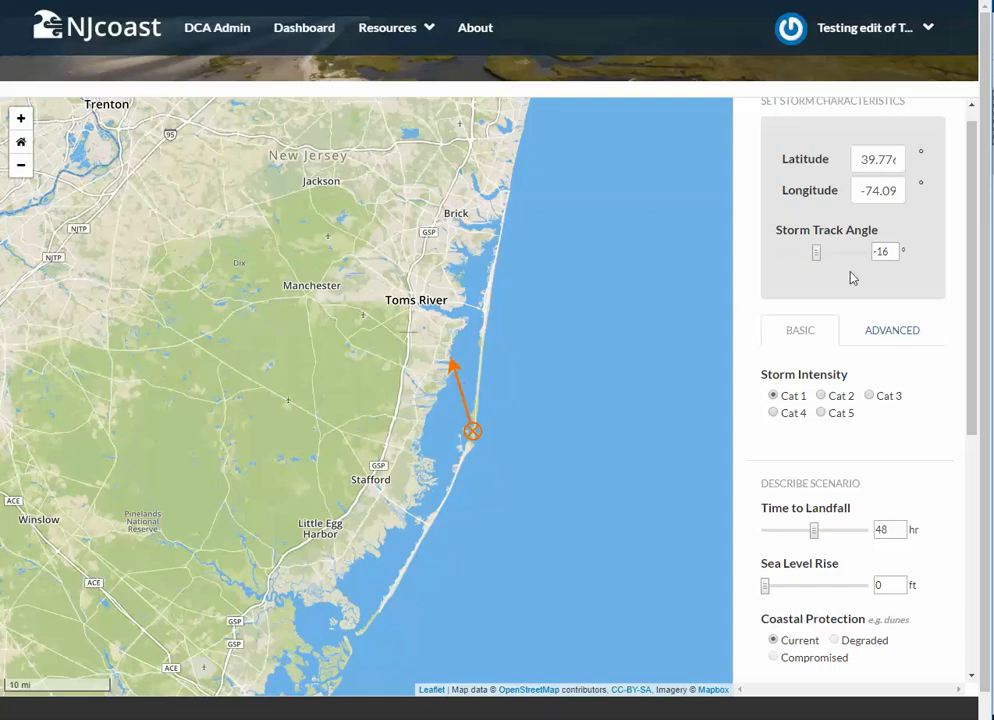
left_click_drag(455, 370, 351, 393)
left_click(882, 252)
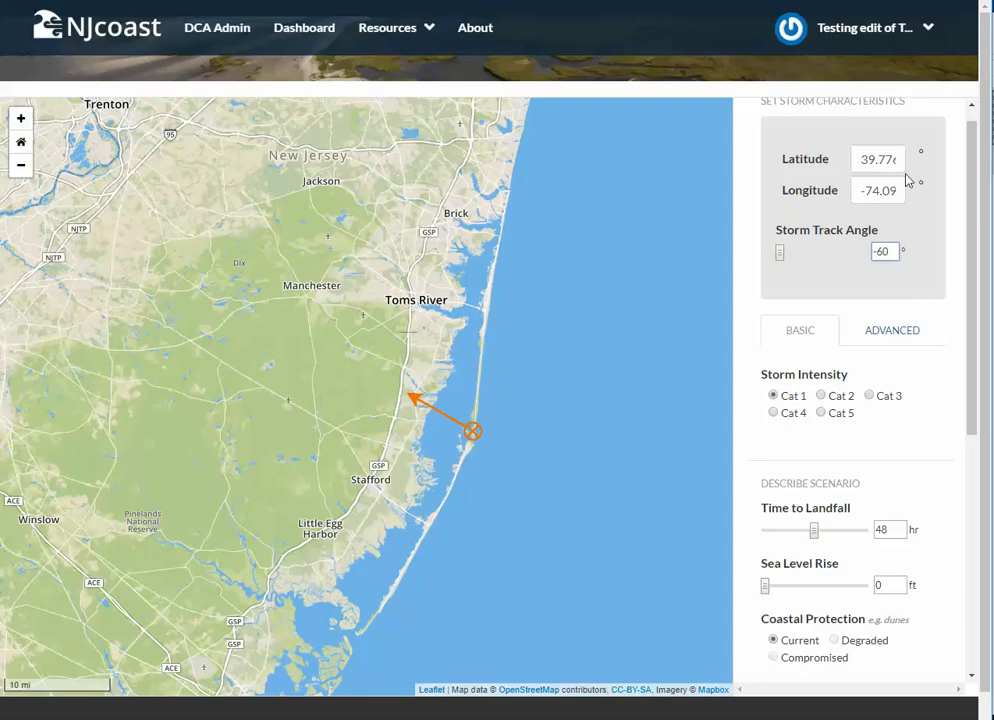
- Shift the landfall point slightly northeast along the coast, to about latitude 39.78°, longitude -74.09°
mouse_move(471, 438)
left_mouse_down()
mouse_move(528, 376)
mouse_move(474, 423)
mouse_move(477, 450)
mouse_move(480, 428)
left_mouse_up()
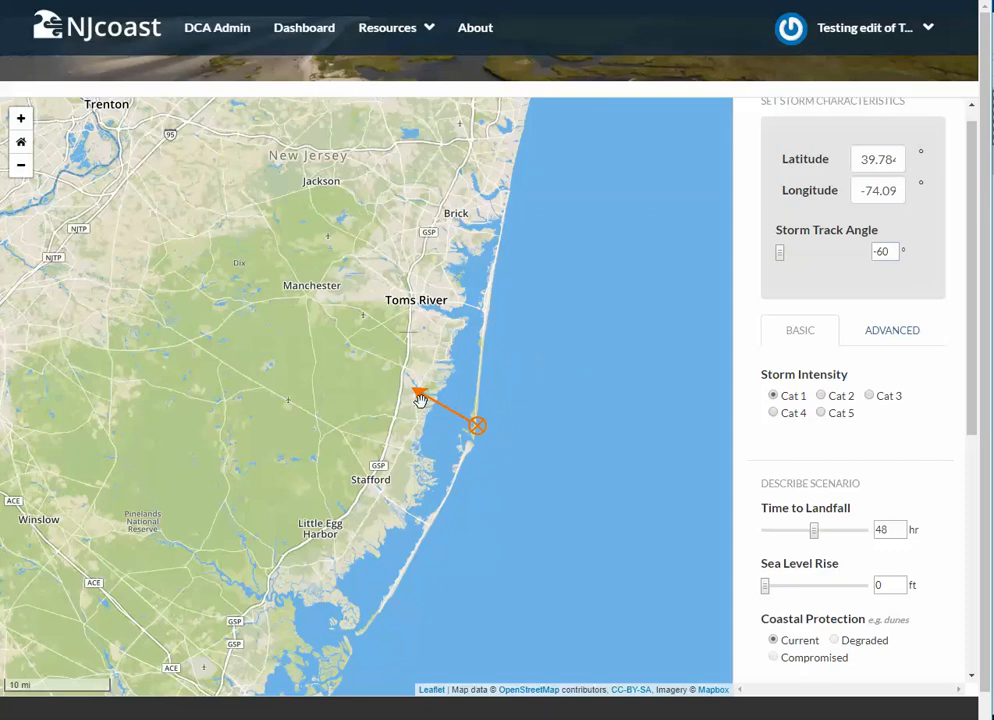
mouse_move(420, 400)
left_mouse_down()
mouse_move(477, 329)
mouse_move(424, 385)
left_mouse_up()
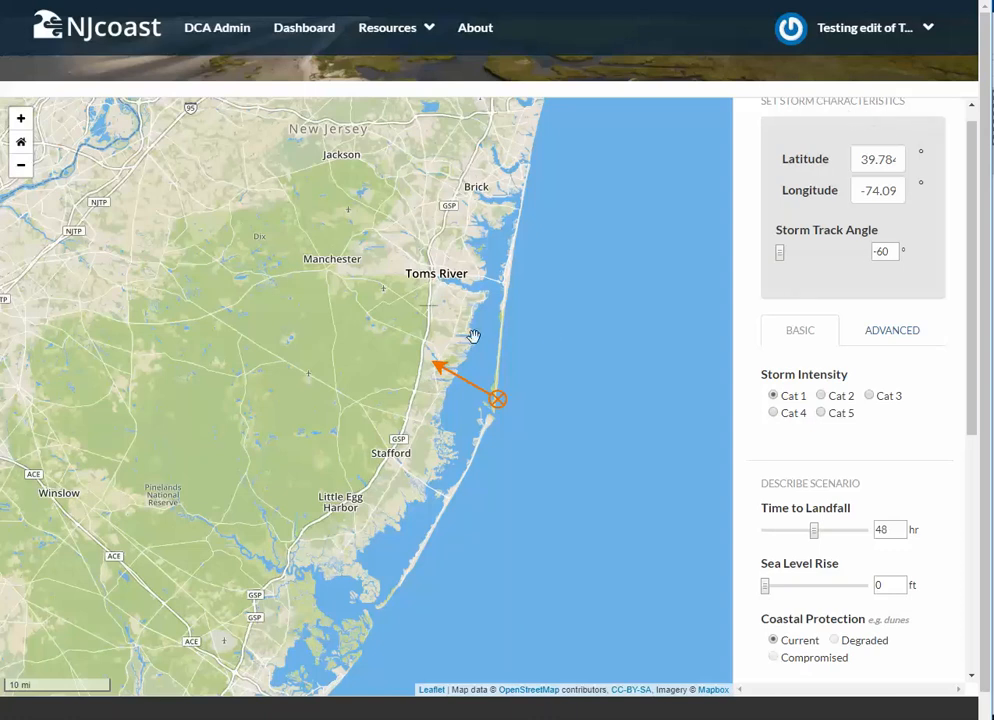
scroll(561, 373, "down", 1)
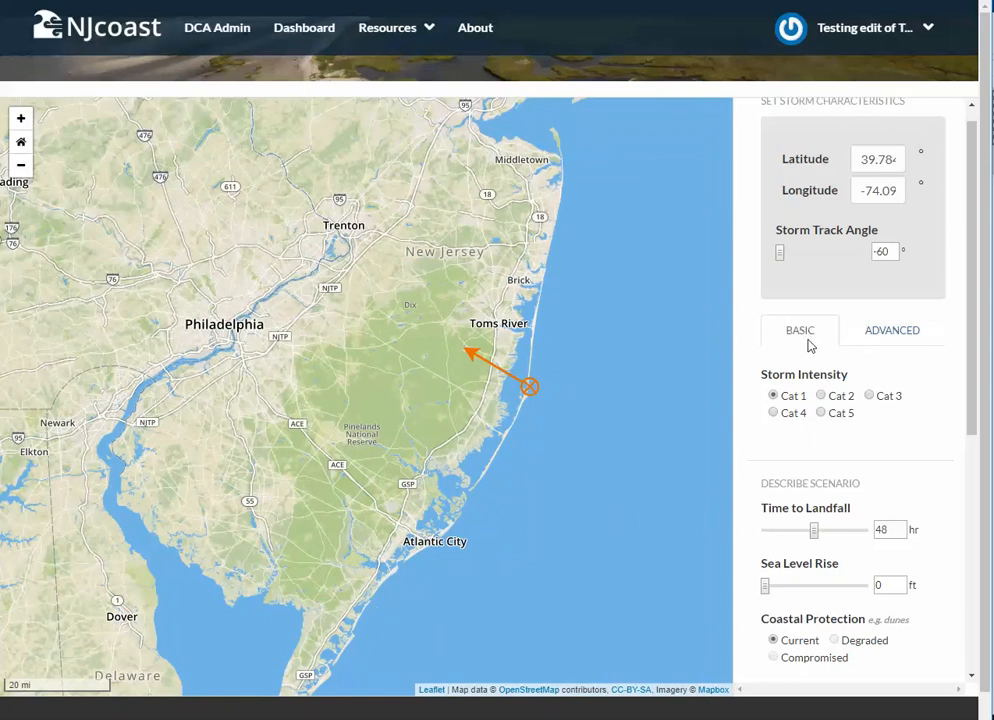
- Set the storm intensity to Cat 5 and examine its translational speed, pressure differential and radius of max winds
left_click(902, 332)
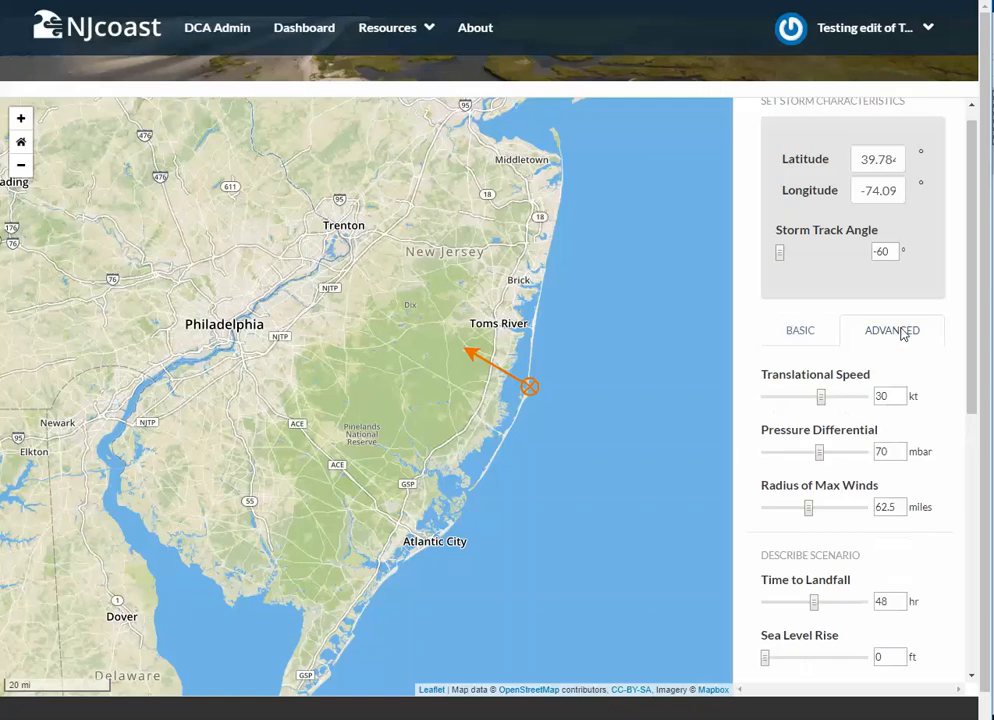
left_click(811, 340)
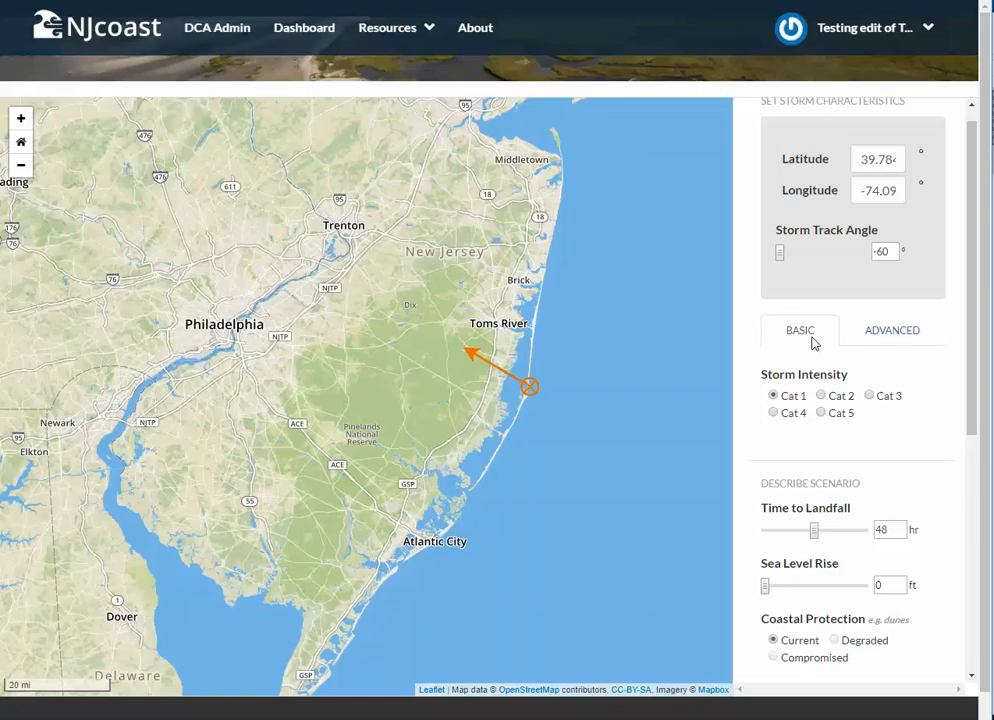
left_click(821, 414)
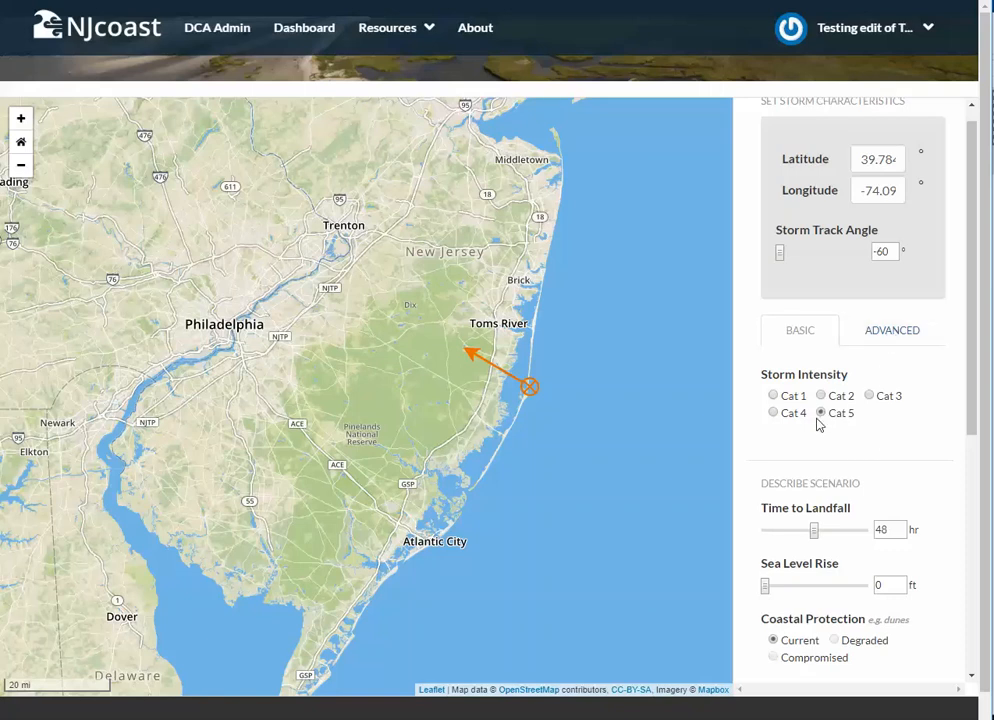
left_click(881, 338)
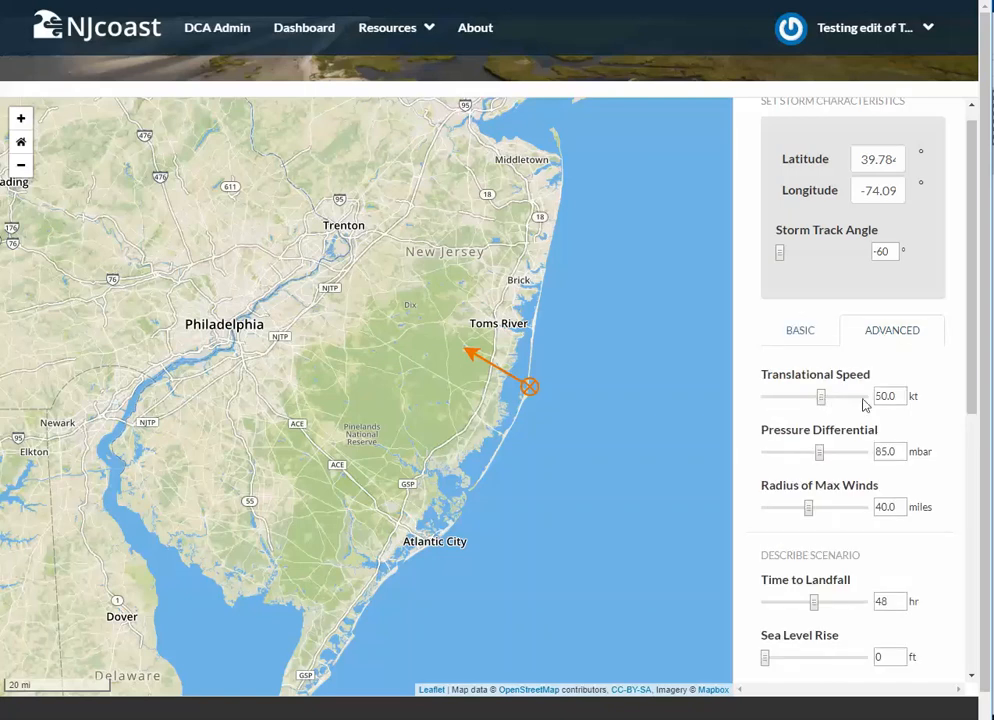
left_click(895, 397)
left_click(893, 452)
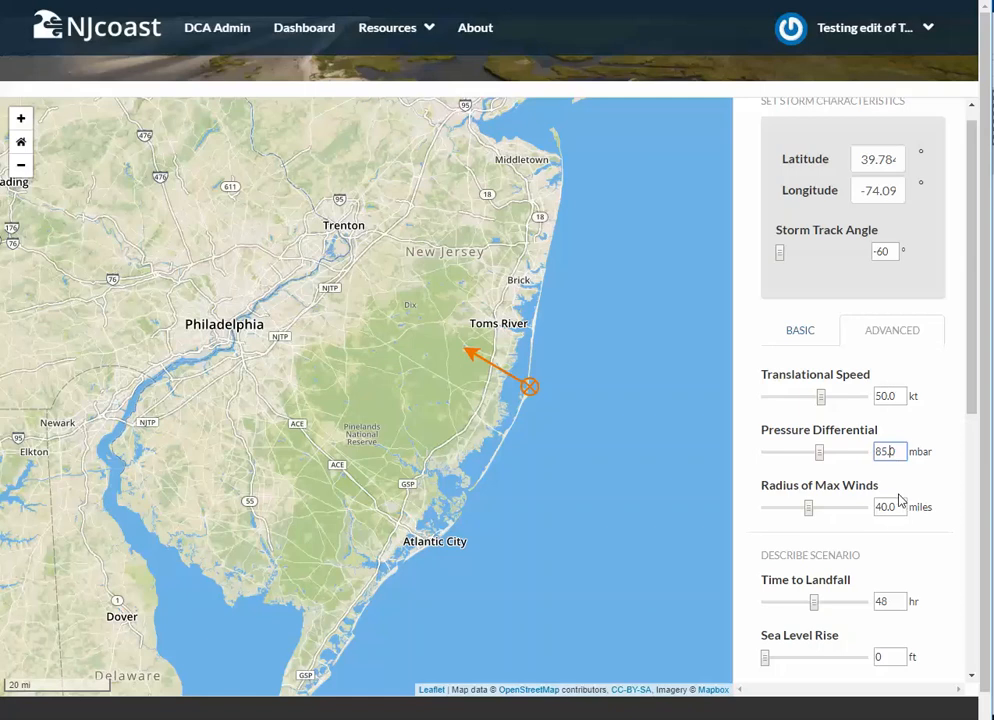
left_click(893, 507)
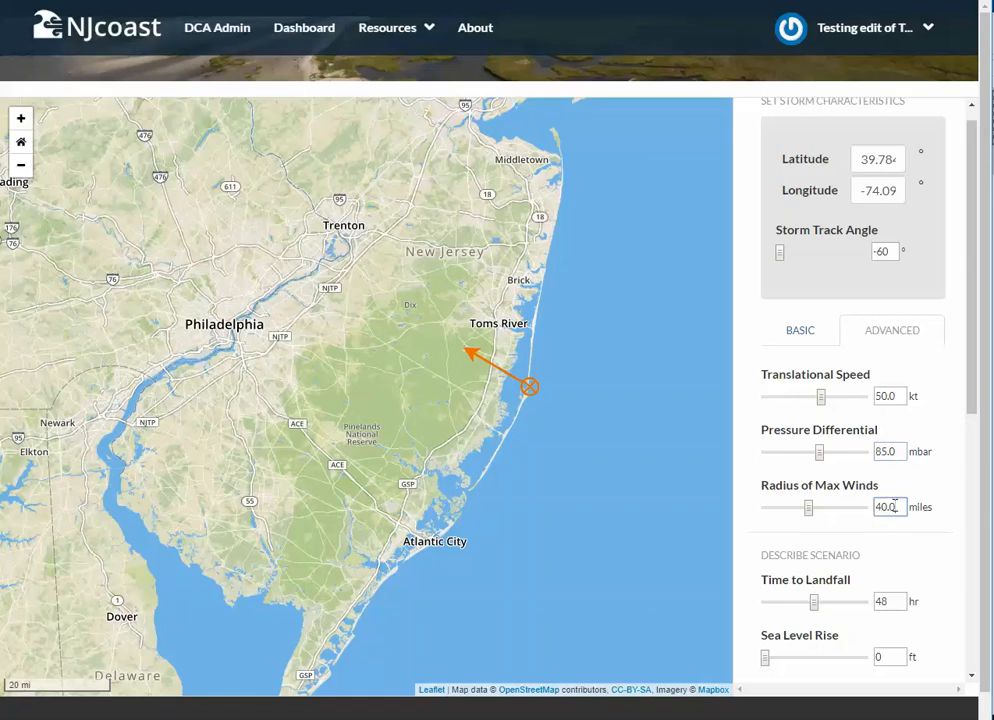
left_click(900, 397)
left_click(899, 509)
left_click(883, 451)
- Adjust the translational speed to 31 kt, the pressure differential to 72 mbar and the radius of max winds to 86.5 miles
mouse_move(823, 401)
left_mouse_down()
mouse_move(851, 402)
mouse_move(772, 403)
mouse_move(824, 401)
left_mouse_up()
mouse_move(822, 457)
left_mouse_down()
mouse_move(781, 459)
mouse_move(843, 461)
mouse_move(823, 463)
left_mouse_up()
left_click_drag(808, 507, 830, 508)
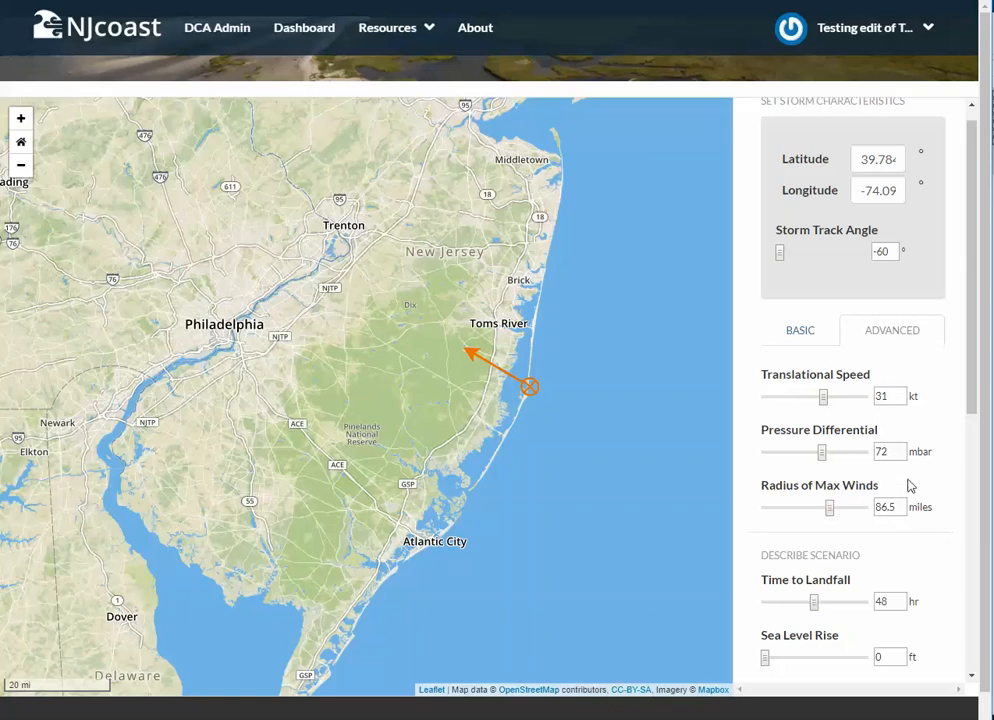
- Set the storm intensity to Cat 4 and review the landfall coordinates and advanced storm parameters
left_click(802, 339)
left_click(822, 397)
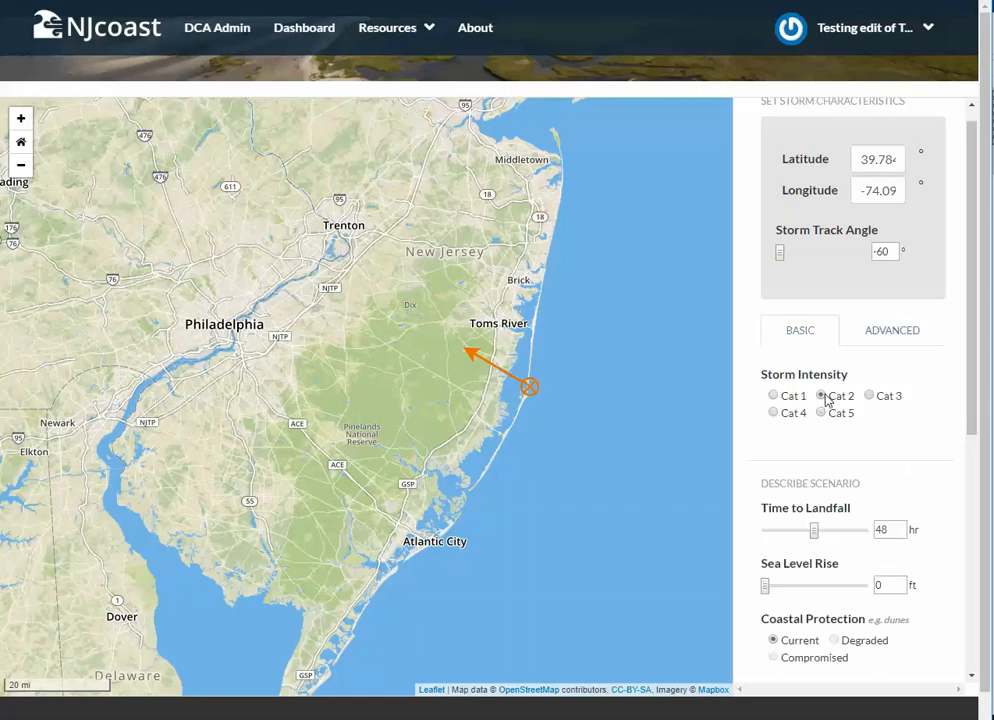
left_click(870, 397)
left_click(822, 414)
left_click(774, 414)
left_click(867, 157)
left_click(872, 190)
left_click(901, 339)
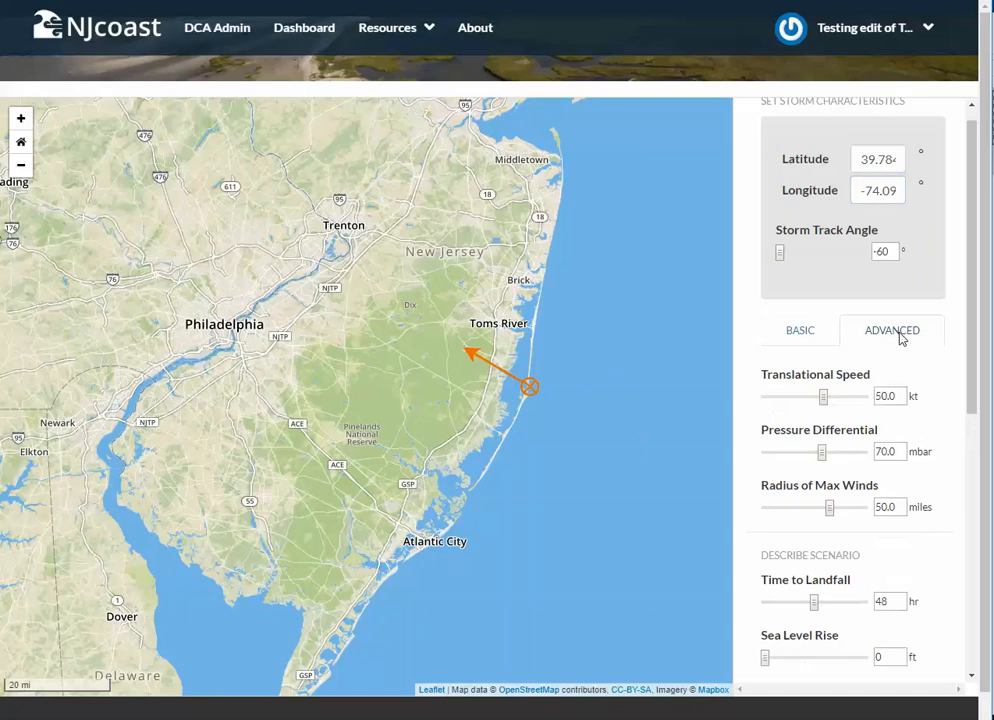
left_click(825, 334)
- Try a sea level rise of 1.5 ft and the High and Low tides, restoring Zero tides and 0 ft
scroll(916, 420, "down", 1)
scroll(916, 420, "down", 3)
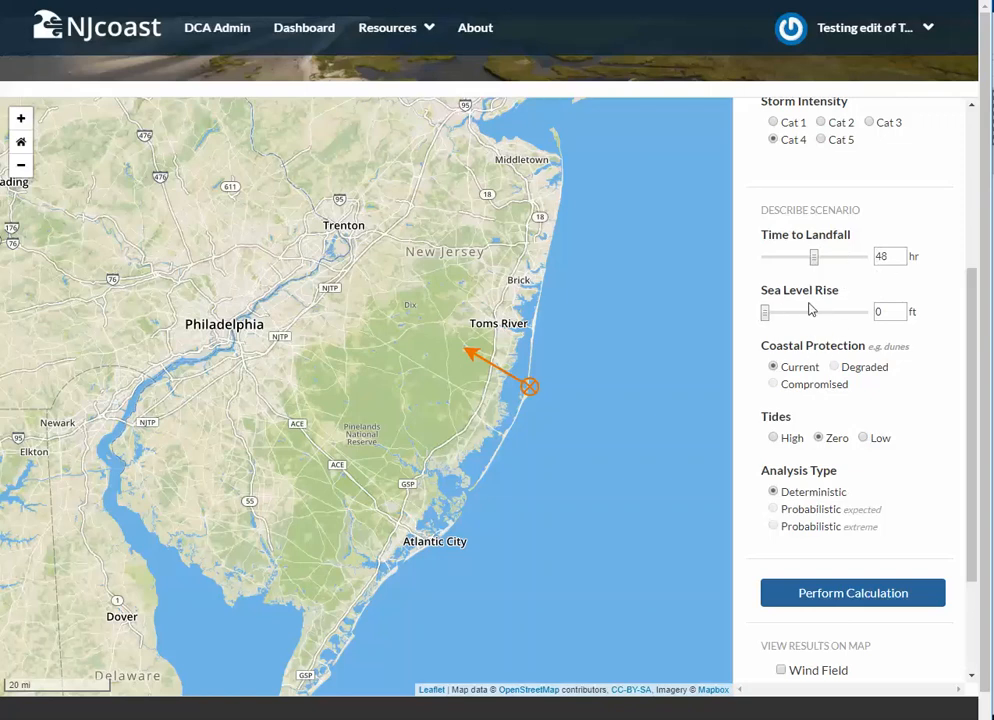
left_click_drag(765, 314, 799, 322)
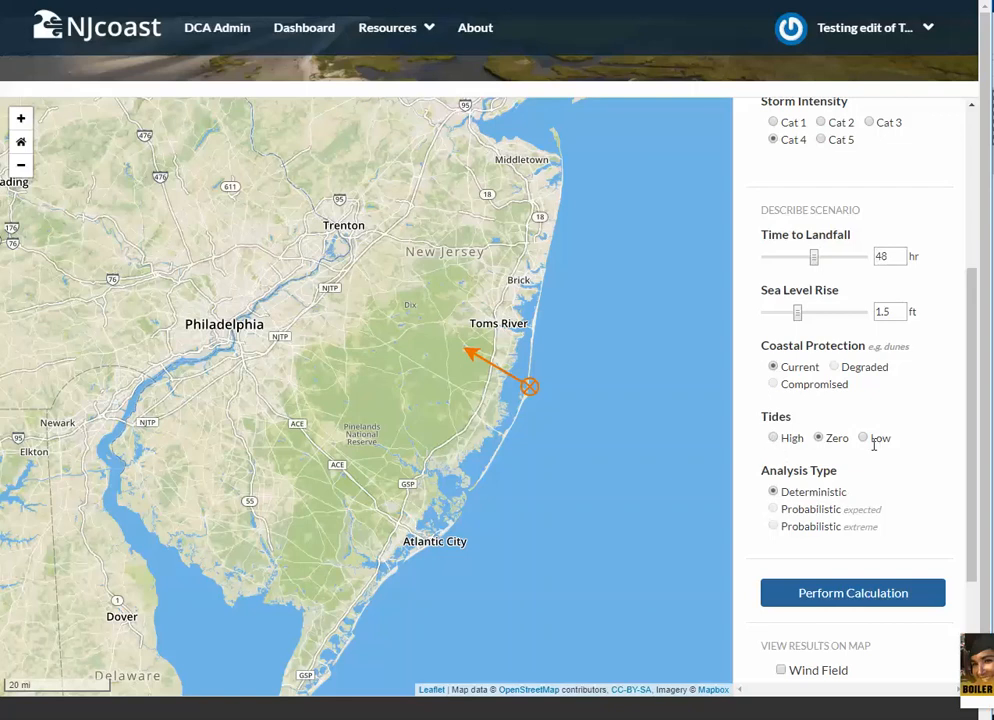
left_click(774, 439)
left_click(864, 439)
left_click(819, 439)
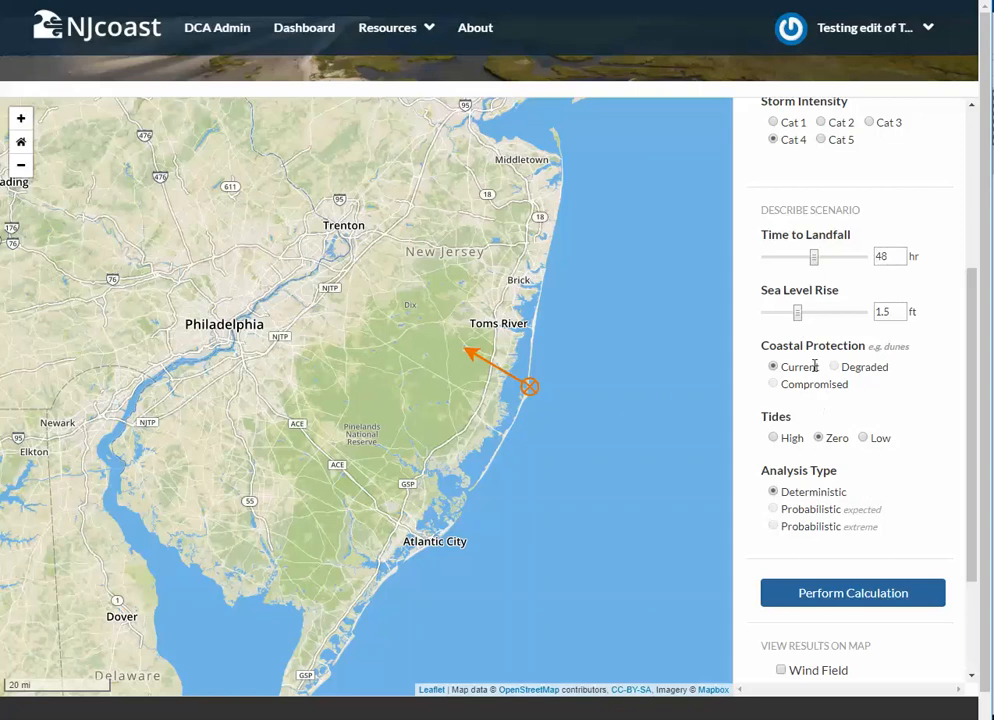
left_click_drag(799, 313, 767, 316)
- Try a time to landfall of 45 hr, restoring it to 48 hr
mouse_move(814, 260)
left_mouse_down()
mouse_move(762, 262)
mouse_move(825, 264)
mouse_move(812, 262)
left_mouse_up()
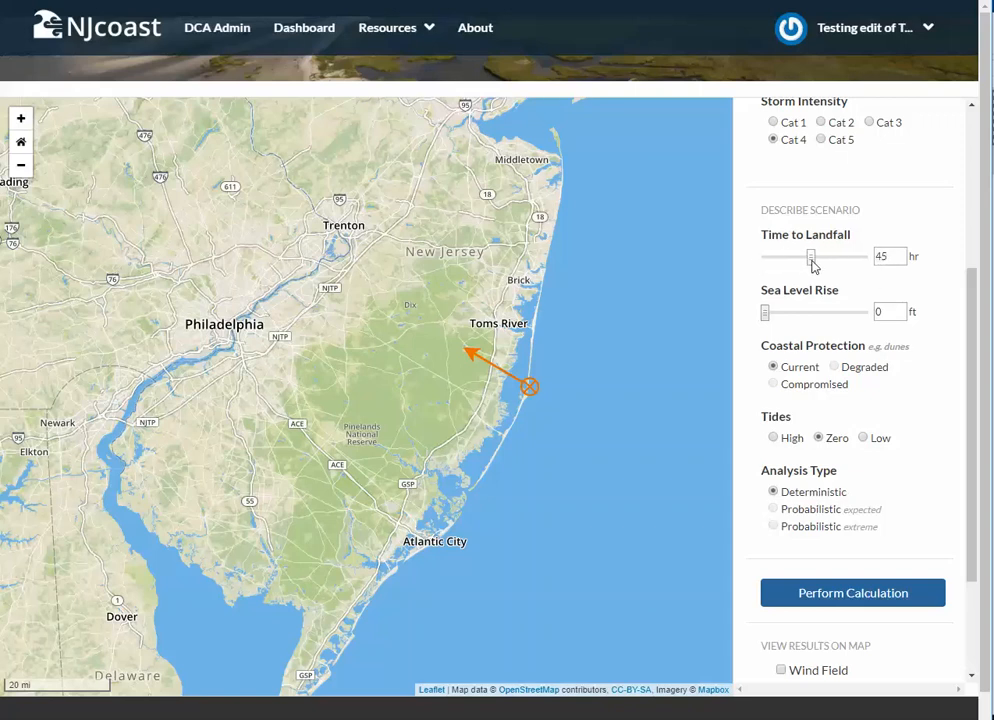
left_click(893, 256)
key("BackSpace")
type("8")
- Recheck the storm settings, set the time to landfall to 0 hr and perform the calculation
scroll(800, 500, "down", 1)
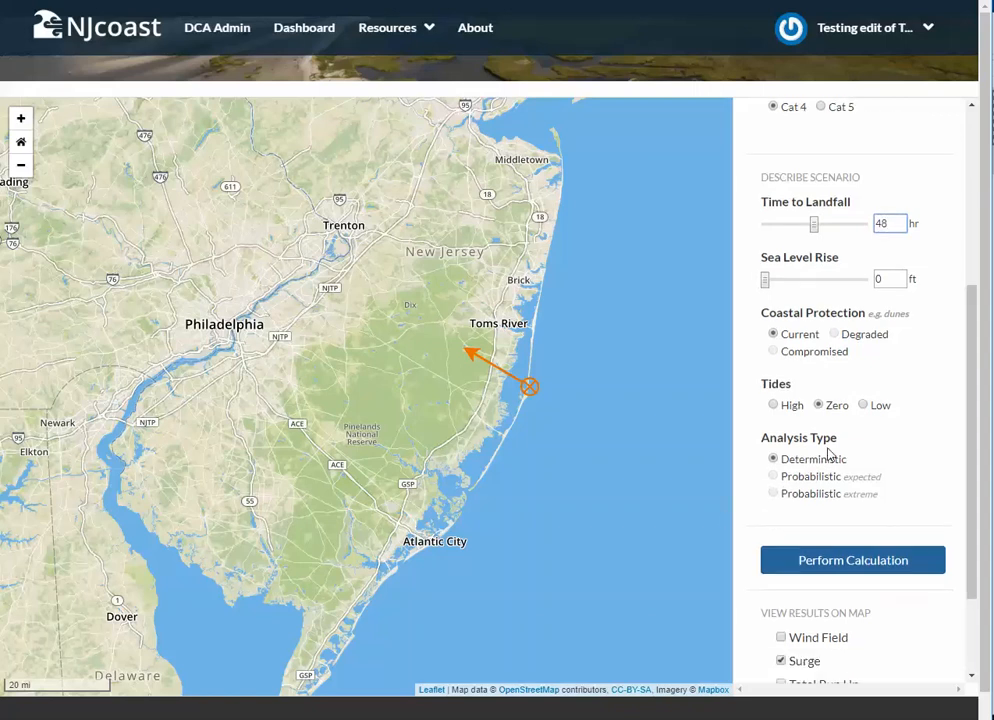
scroll(830, 455, "up", 3)
scroll(829, 455, "up", 1)
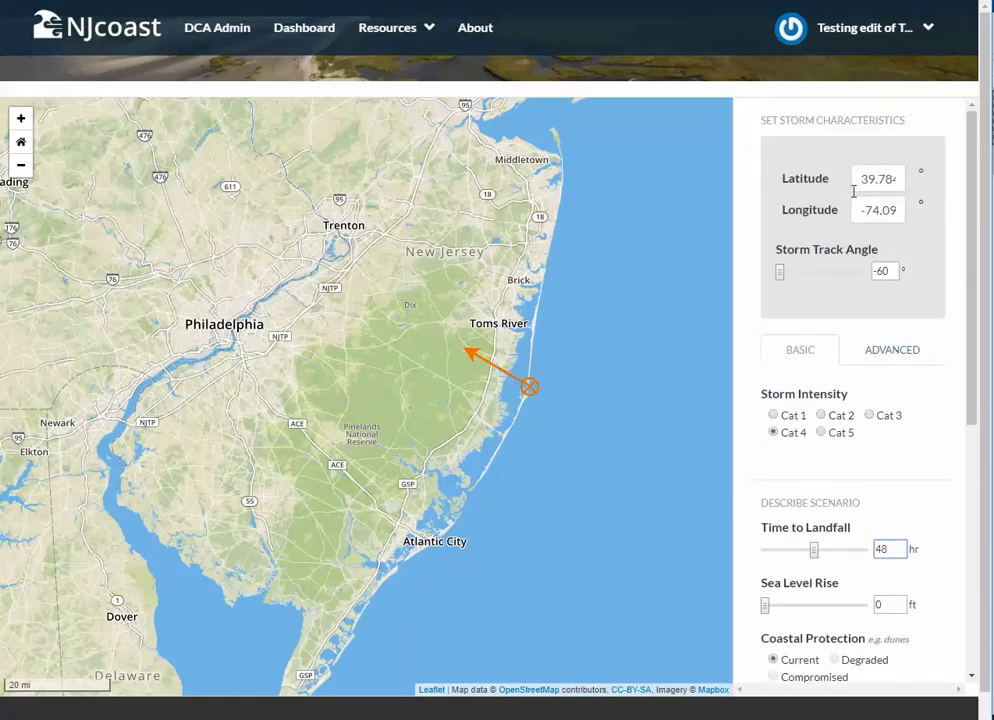
scroll(835, 340, "down", 3)
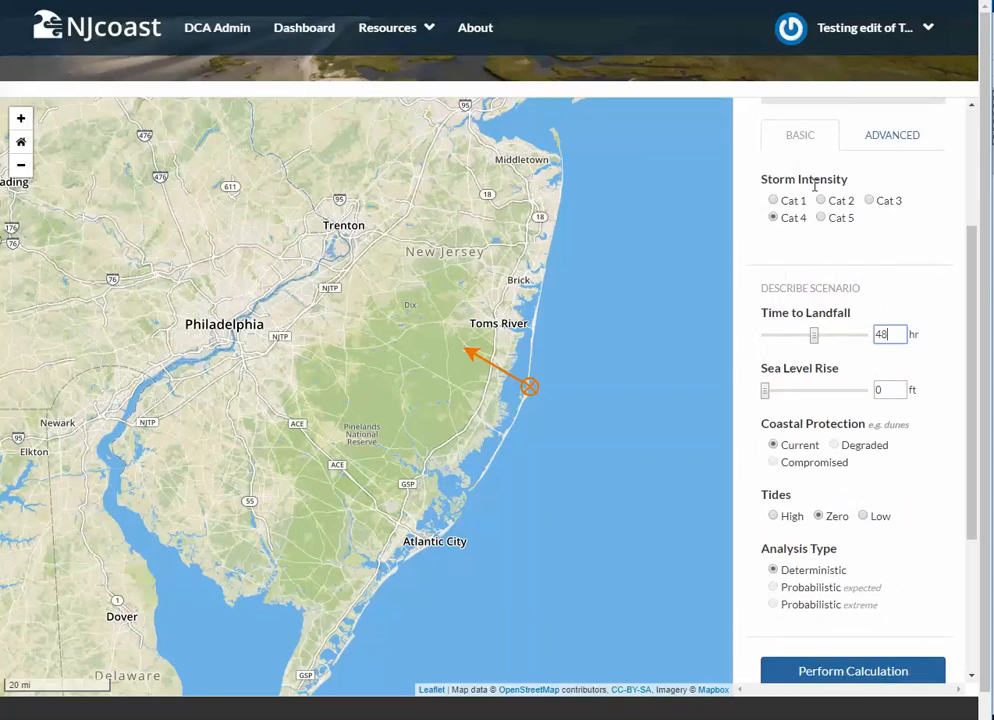
left_click(882, 149)
left_click(810, 143)
left_click_drag(814, 336, 757, 340)
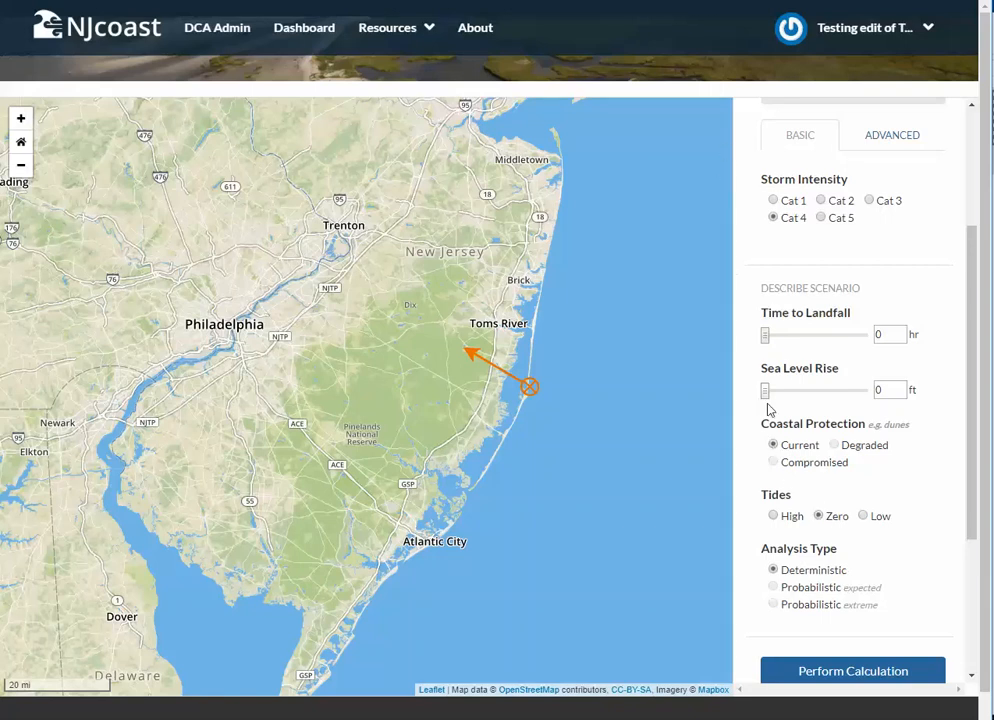
scroll(785, 583, "down", 1)
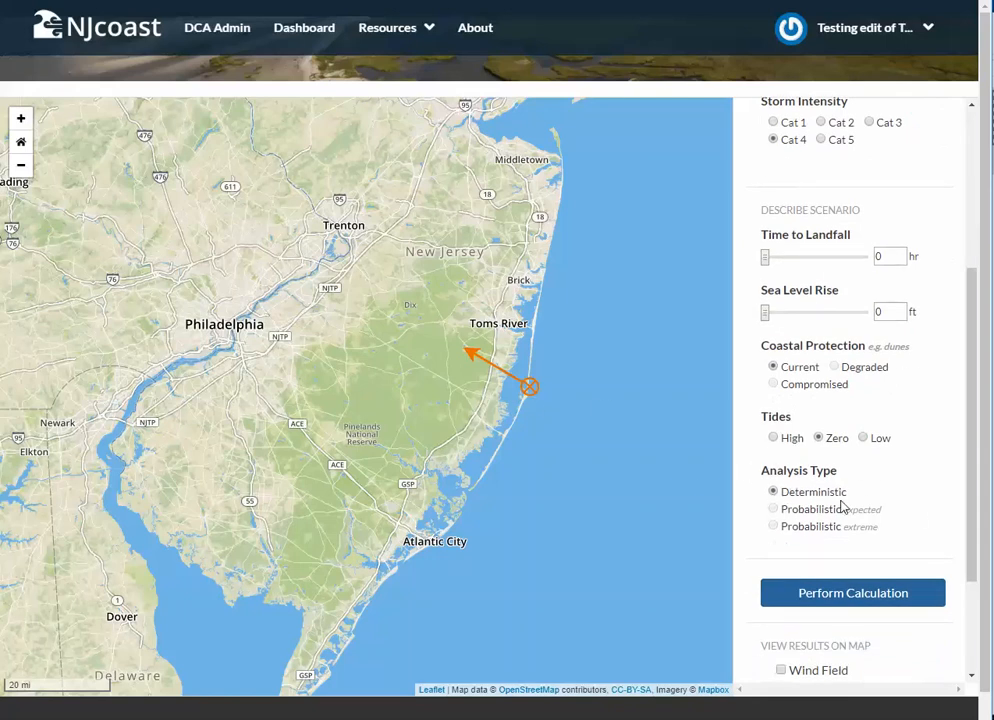
left_click(829, 603)
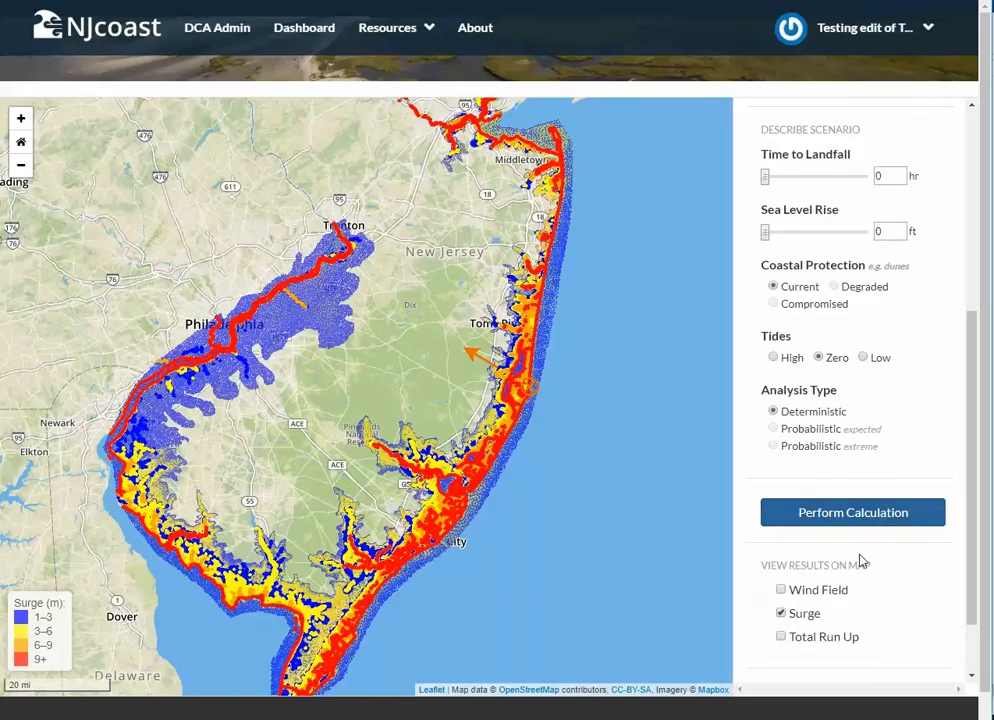
- Hide the wind field and examine the surge heatmap and contour lines along the coast around Surf City
scroll(977, 468, "down", 1)
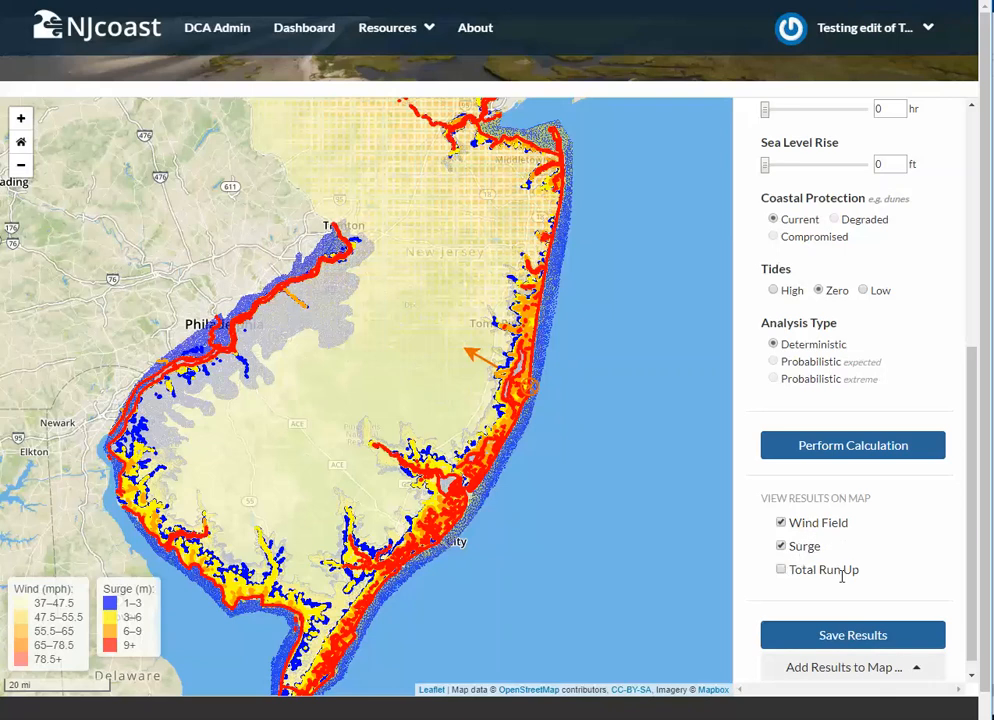
left_click(783, 529)
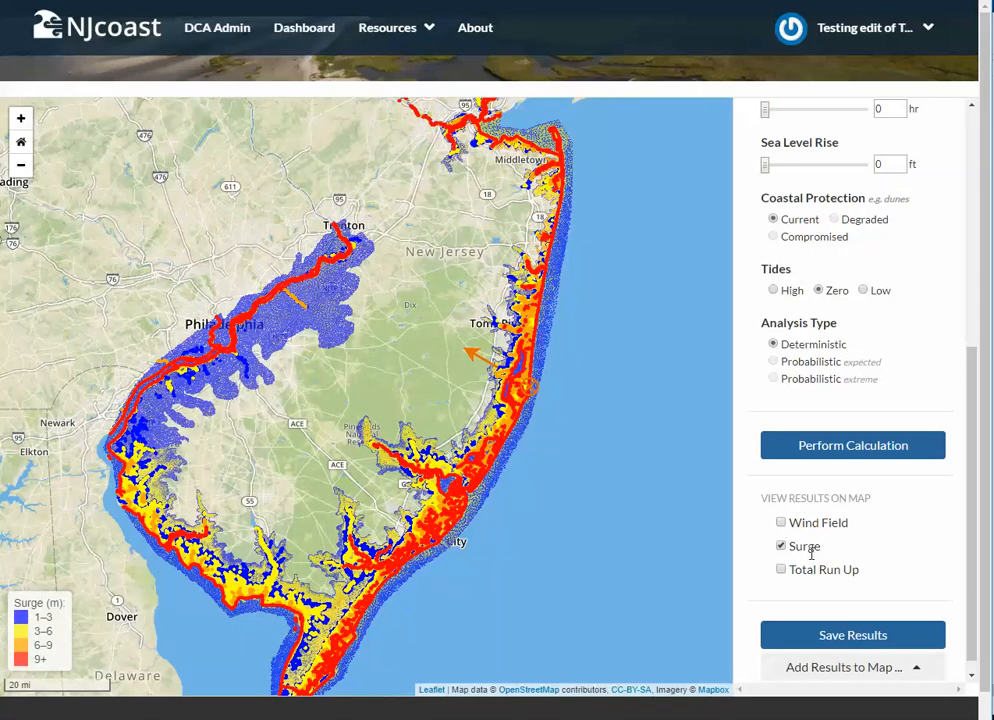
scroll(610, 459, "up", 1)
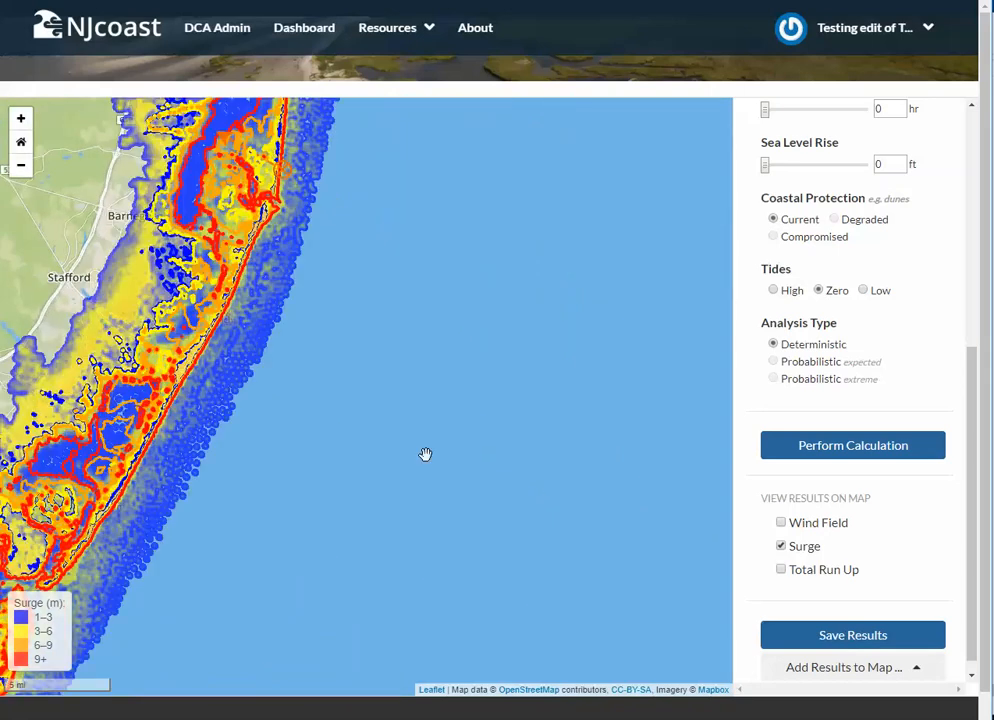
left_click_drag(256, 369, 478, 517)
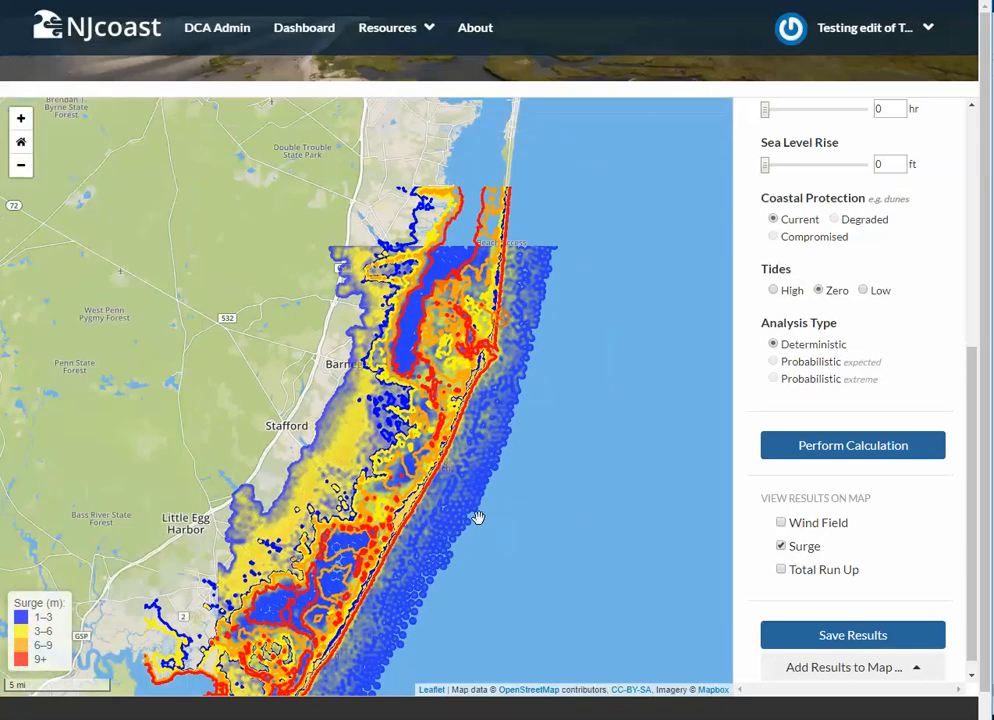
scroll(477, 517, "up", 2)
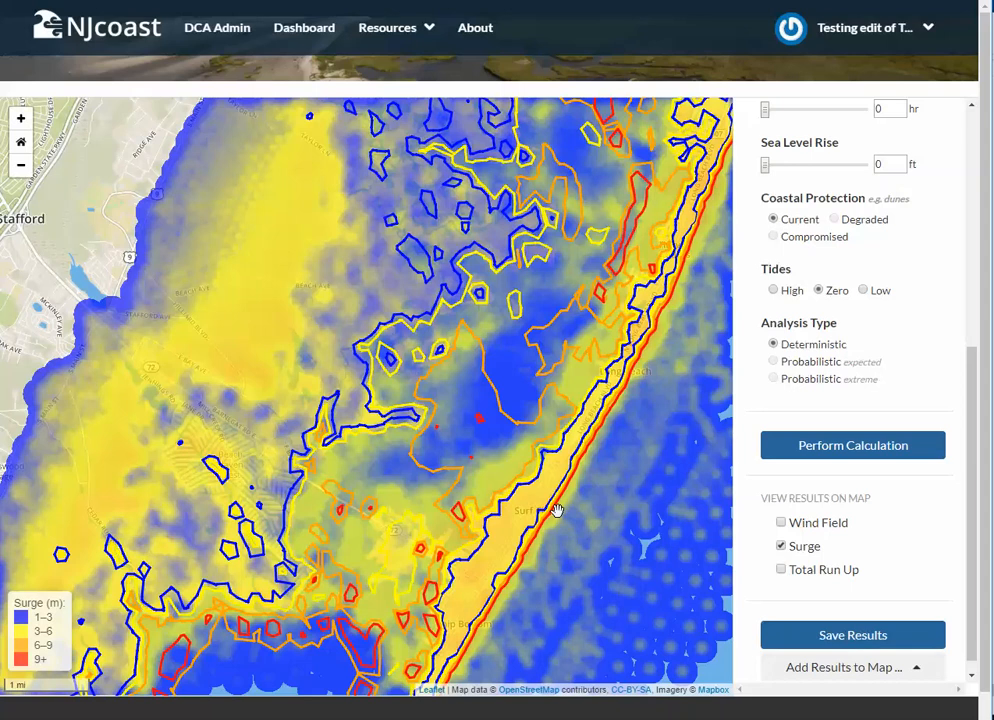
scroll(557, 511, "up", 3)
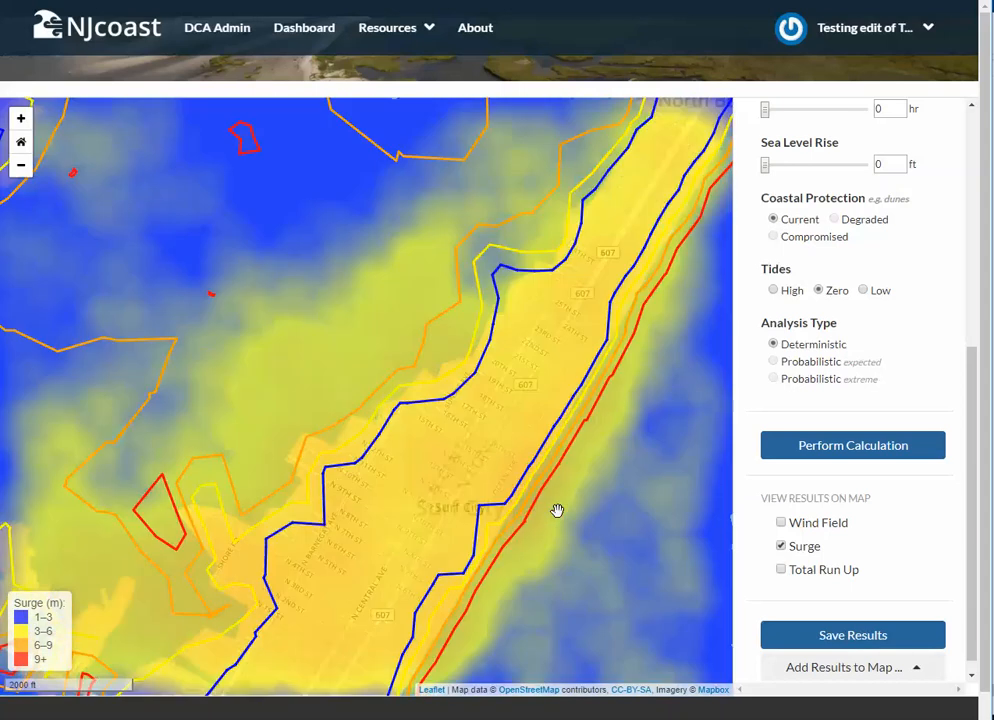
scroll(557, 511, "up", 1)
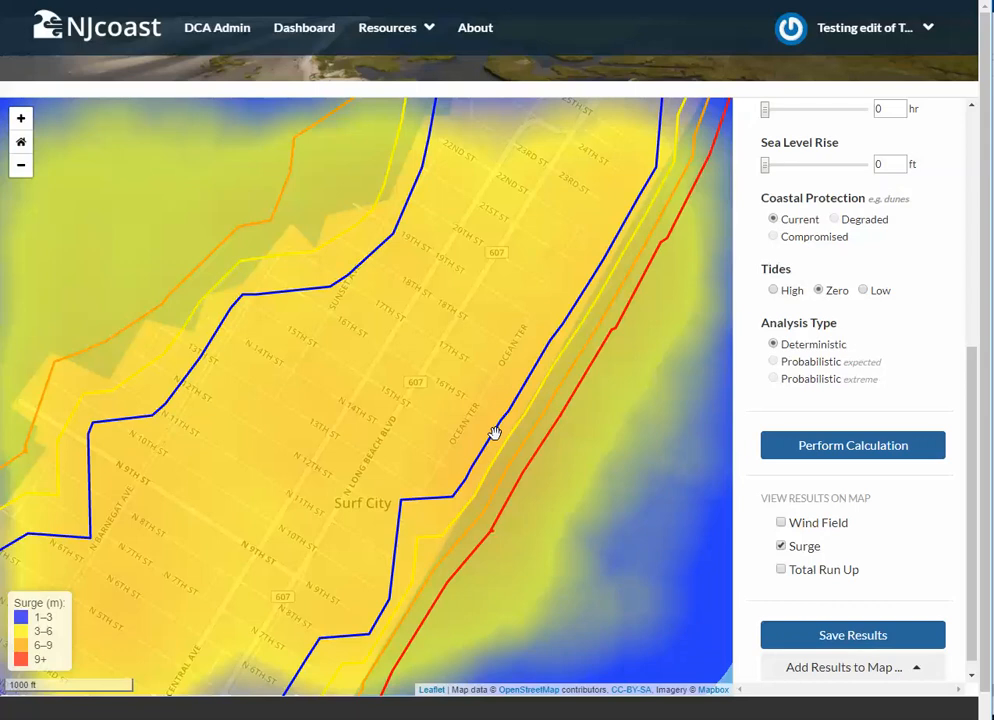
scroll(494, 432, "up", 1)
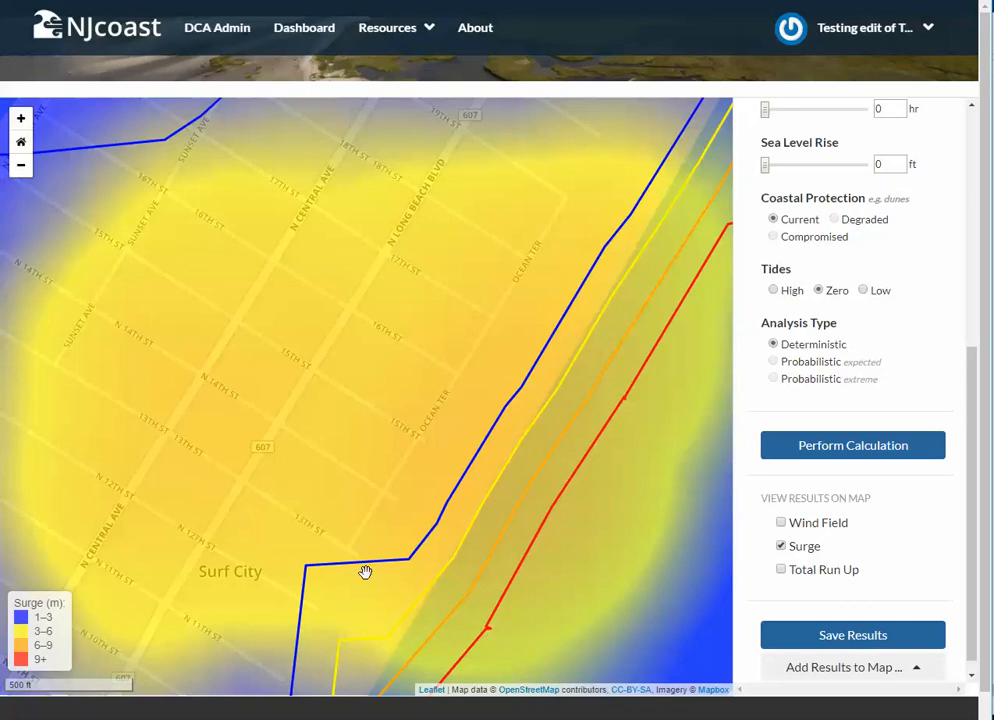
scroll(514, 456, "down", 1)
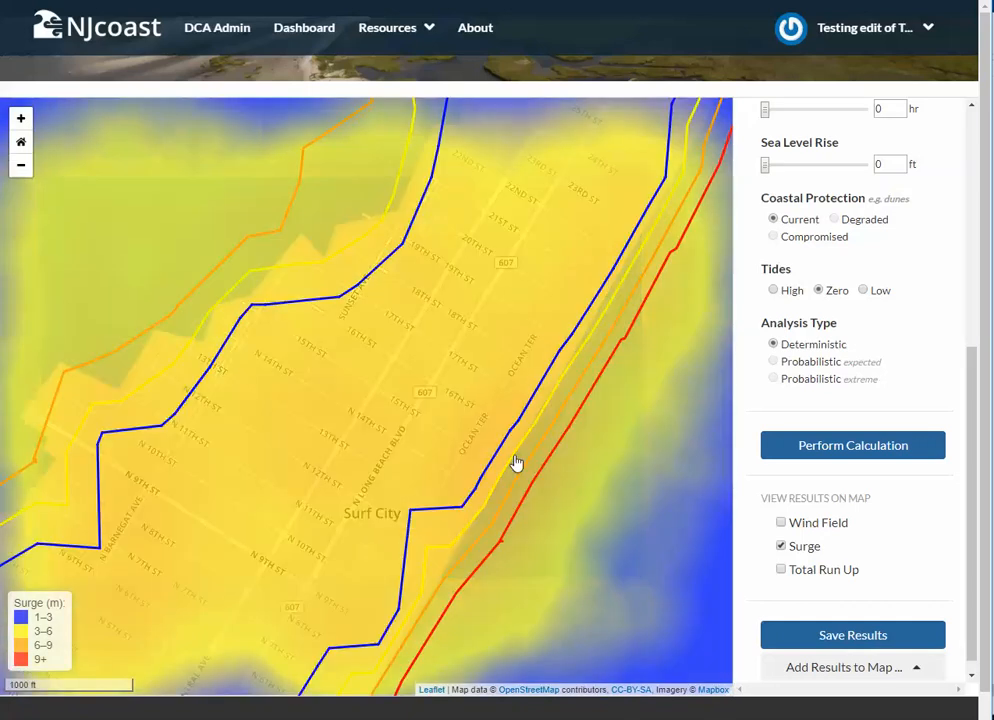
scroll(515, 463, "down", 2)
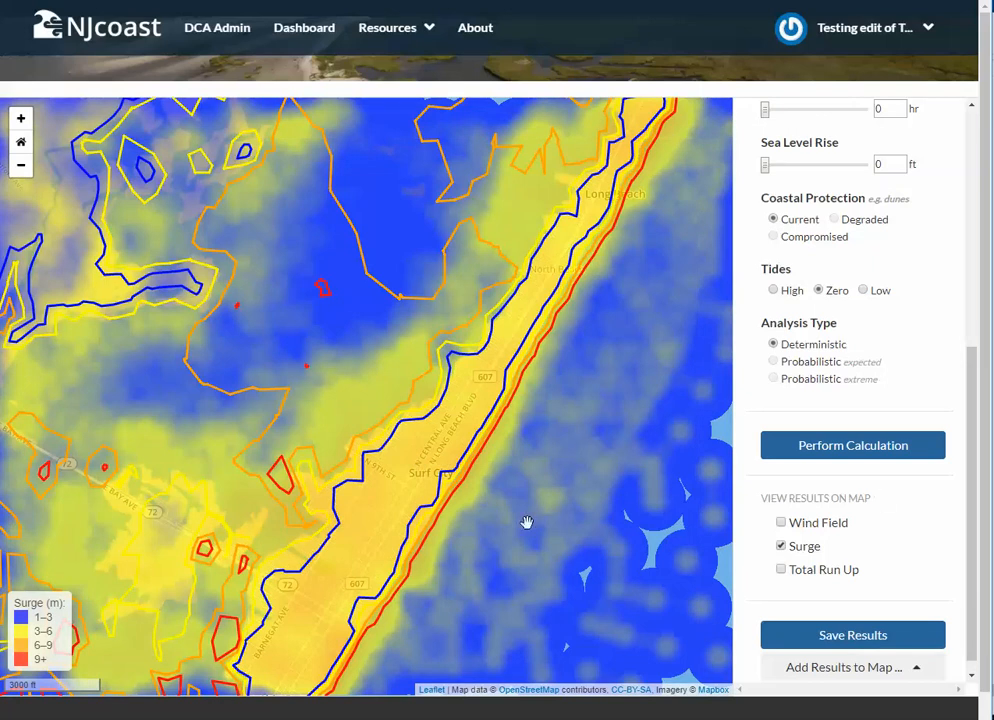
- Compare the Wind Field and Surge results around Surf City, leaving only Surge displayed
scroll(978, 470, "down", 1)
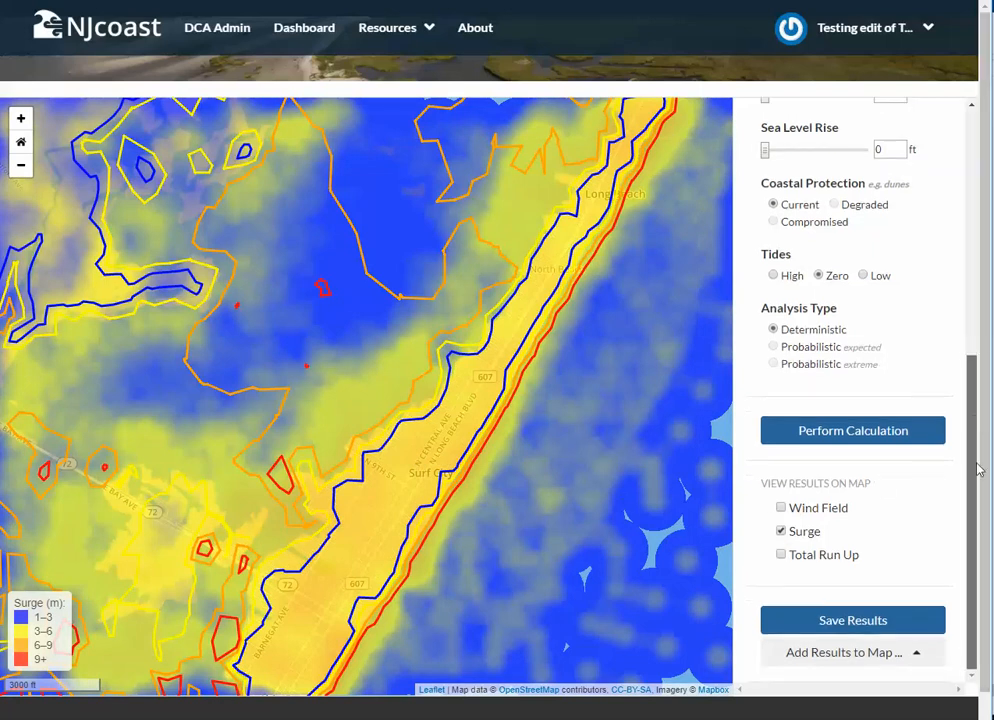
left_click(781, 508)
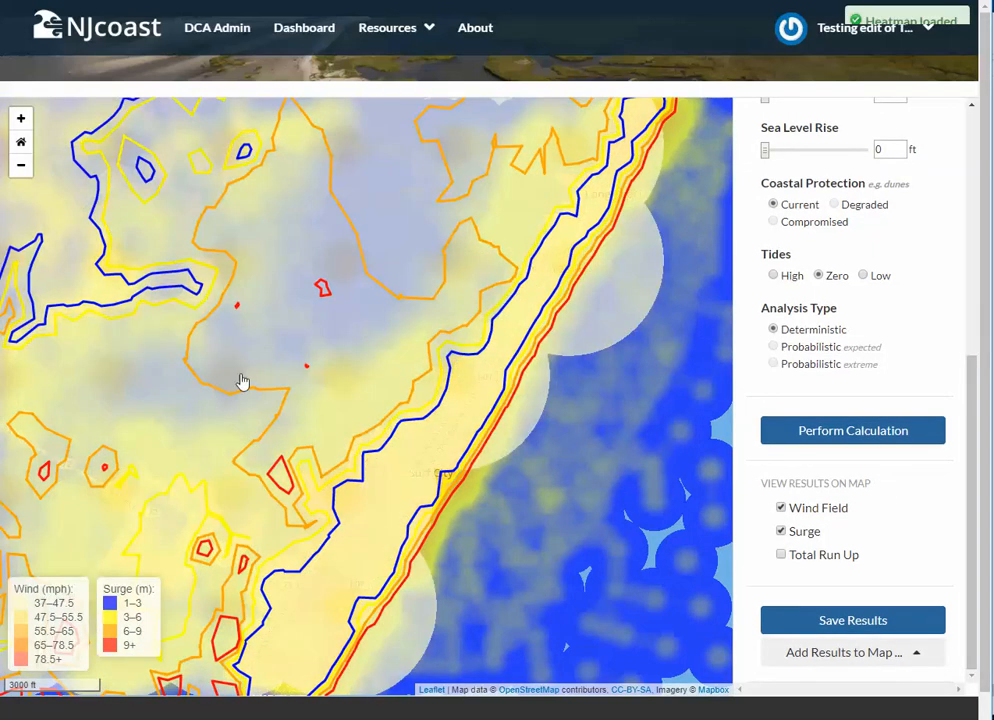
left_click(781, 532)
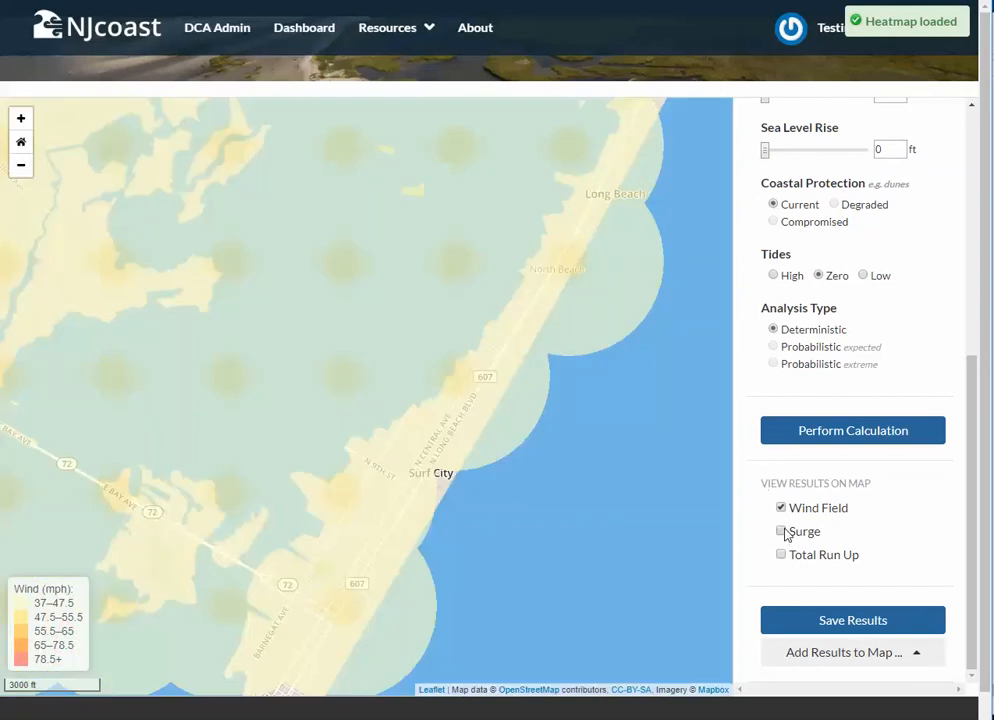
left_click(781, 532)
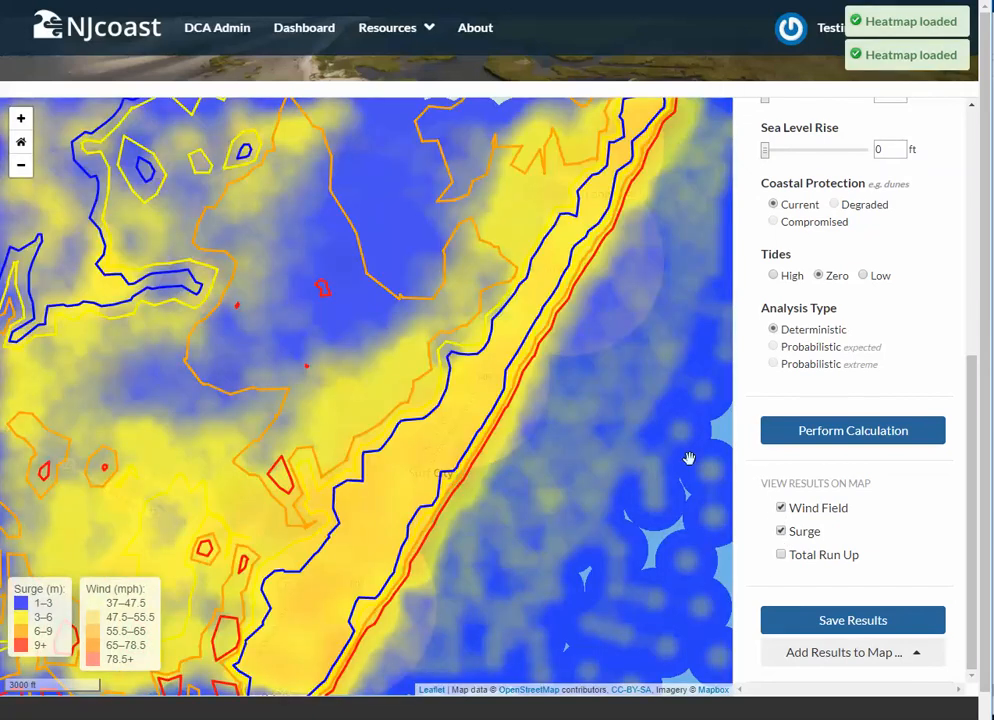
left_click(781, 508)
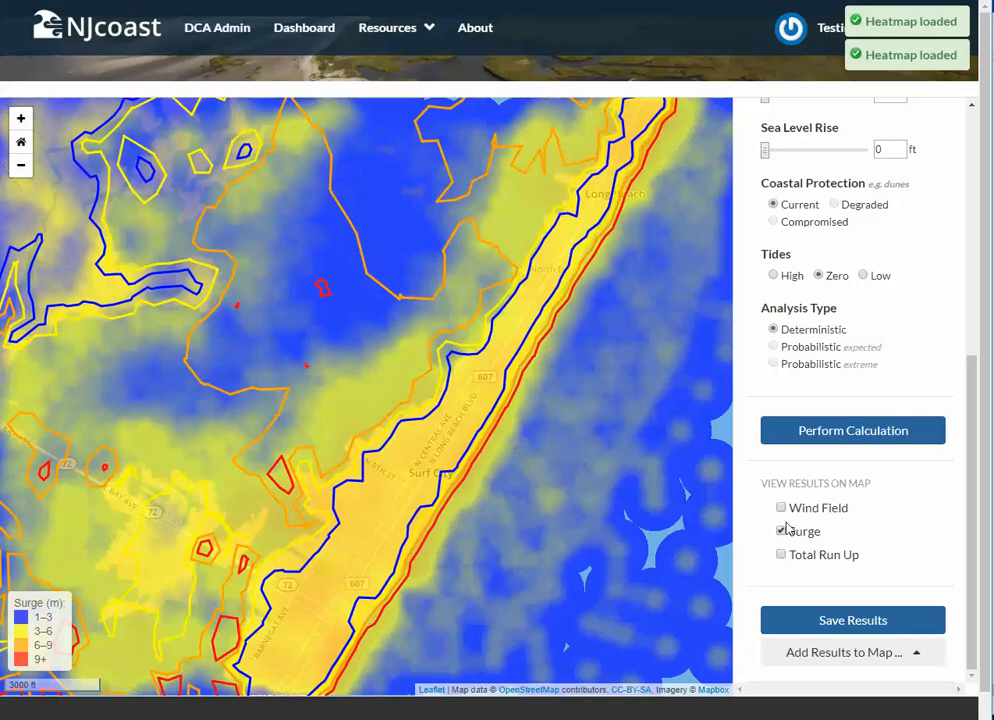
- Start saving the simulation results and name the simulation "Test Simulation Berkeley"
scroll(853, 614, "down", 1)
left_click(849, 580)
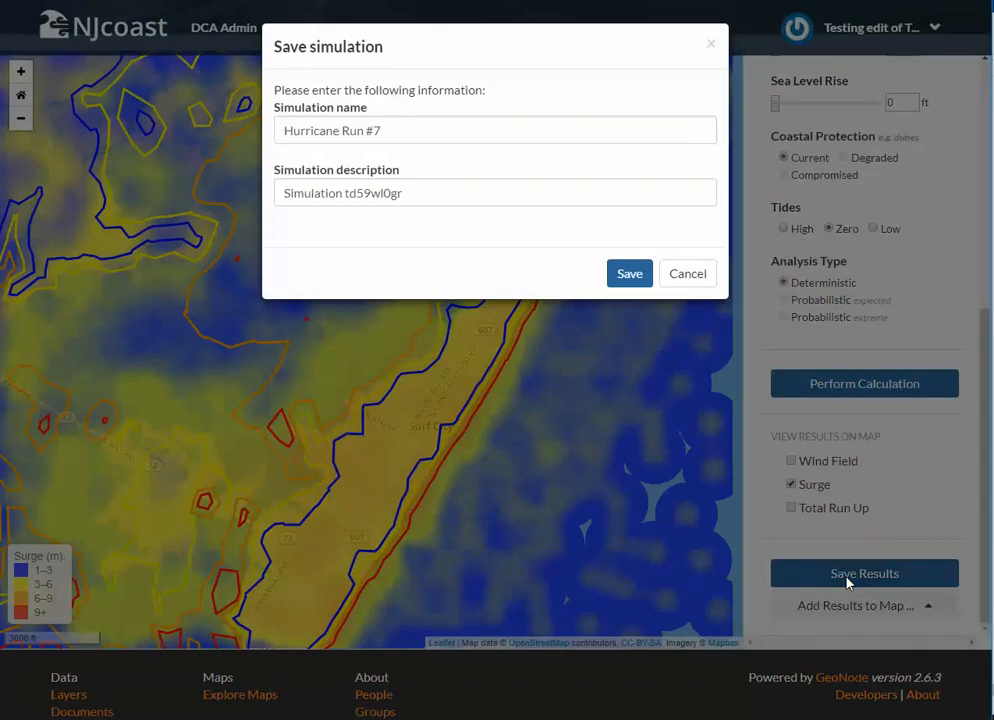
left_click(368, 130)
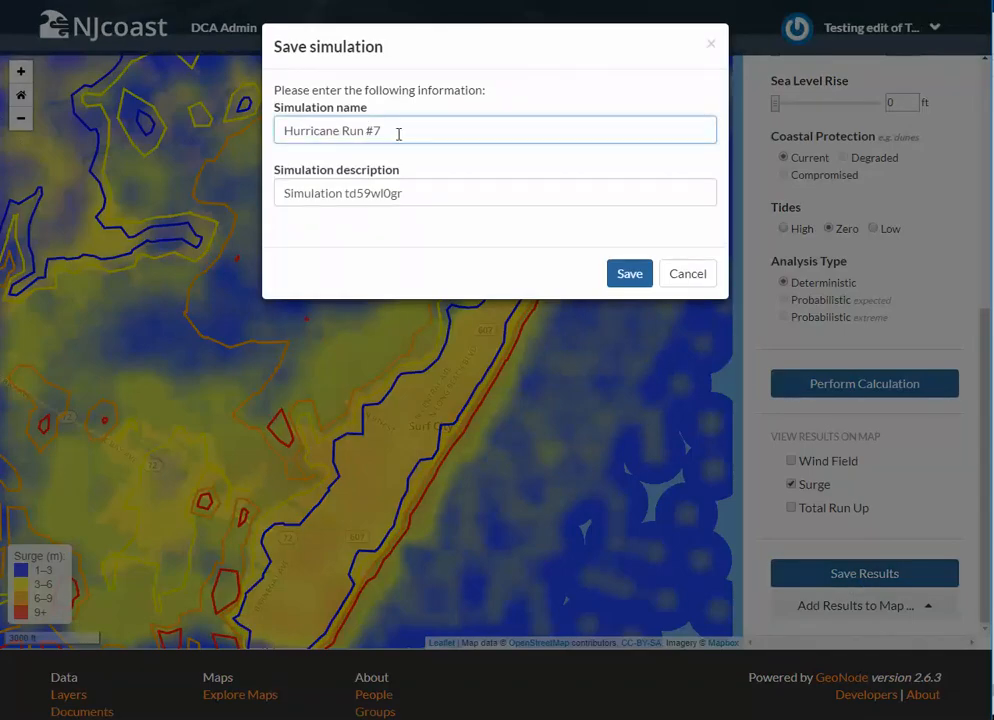
left_click_drag(398, 133, 225, 119)
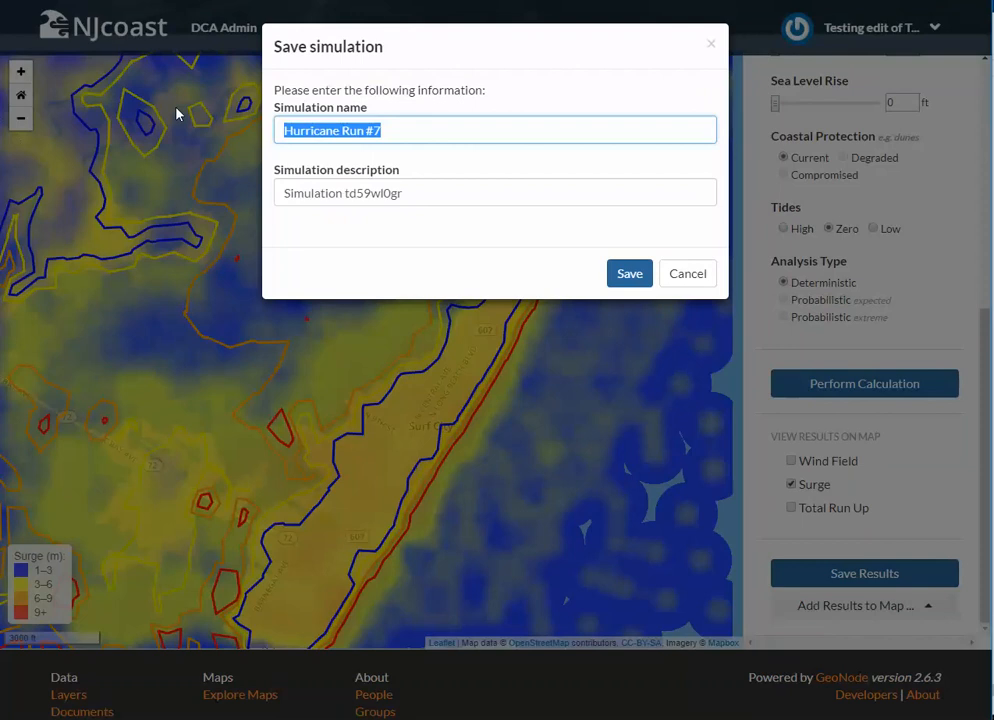
type("Test Simulation Berkeley")
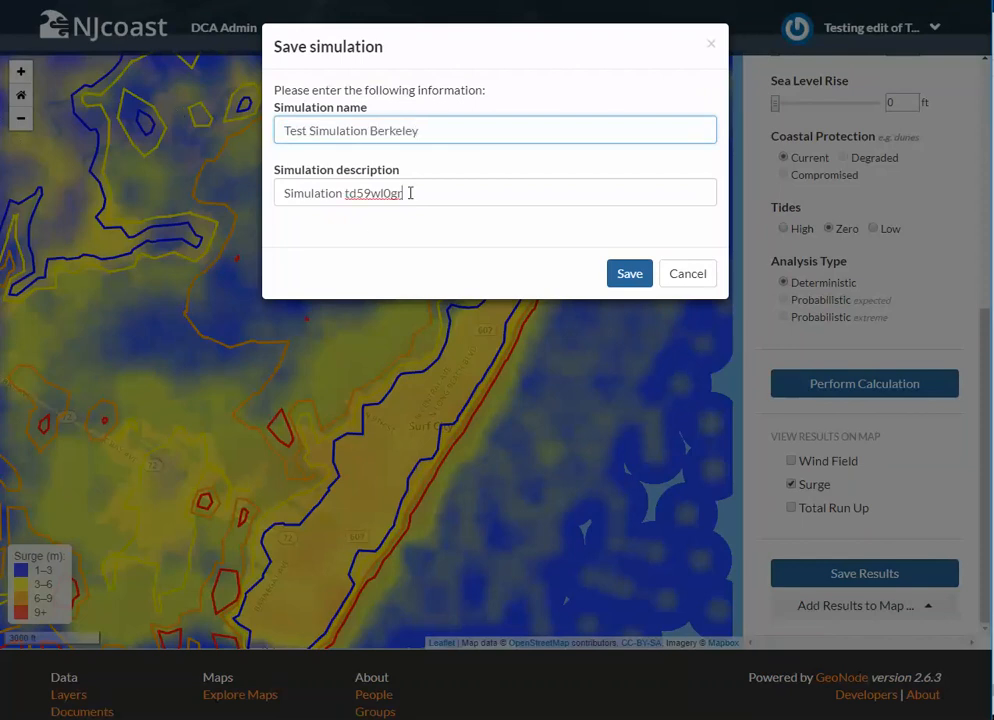
- Set the simulation description to "Table top exercise with OEM on June 30, 2018" and save the simulation
left_click_drag(410, 193, 223, 189)
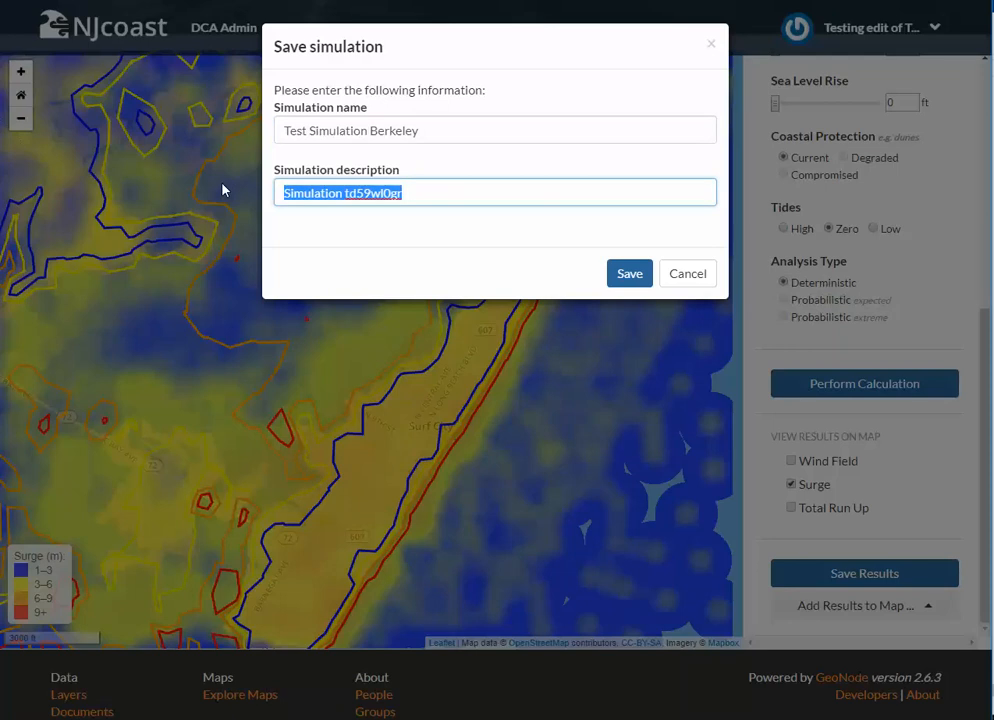
type("De")
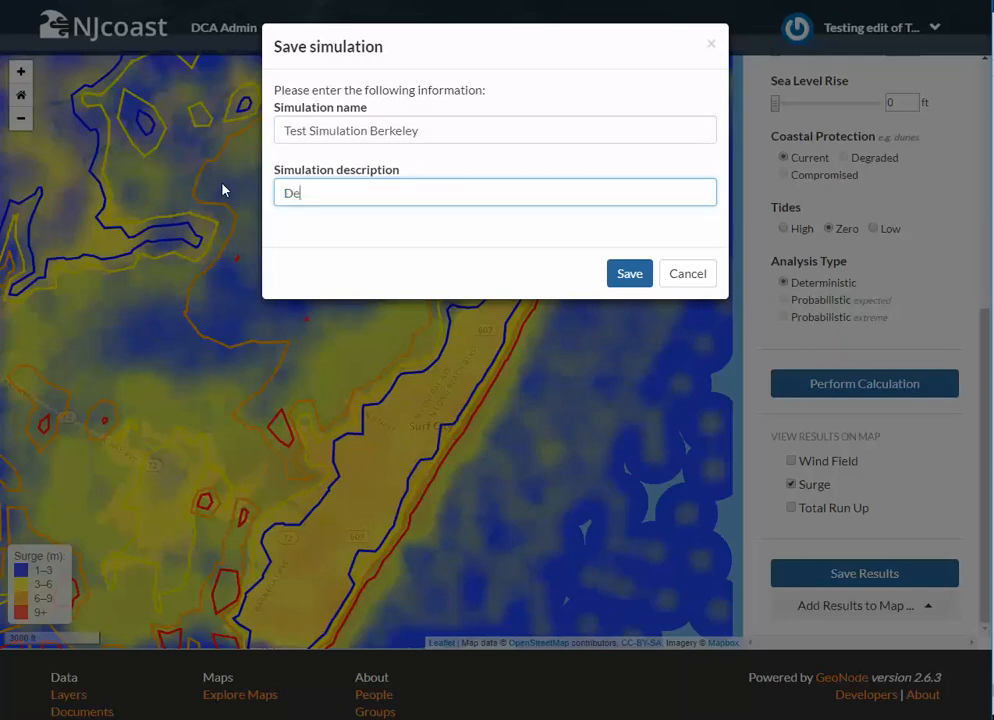
key("BackSpace")
key("BackSpace")
type("Table top exercise with OEM on June")
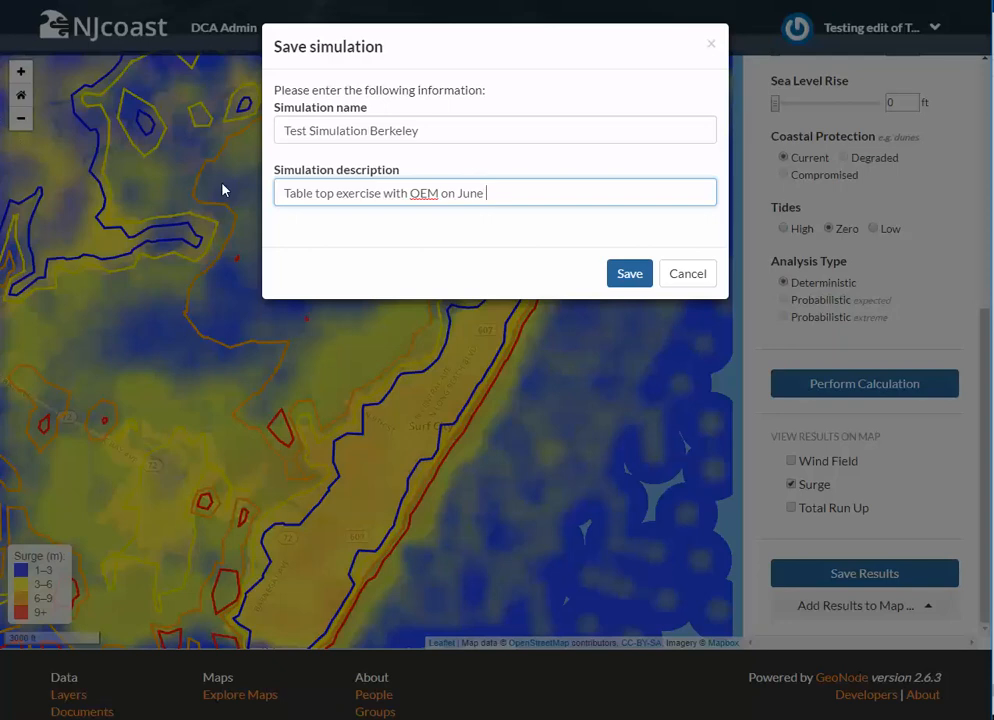
type(" 30, 2018")
left_click(625, 276)
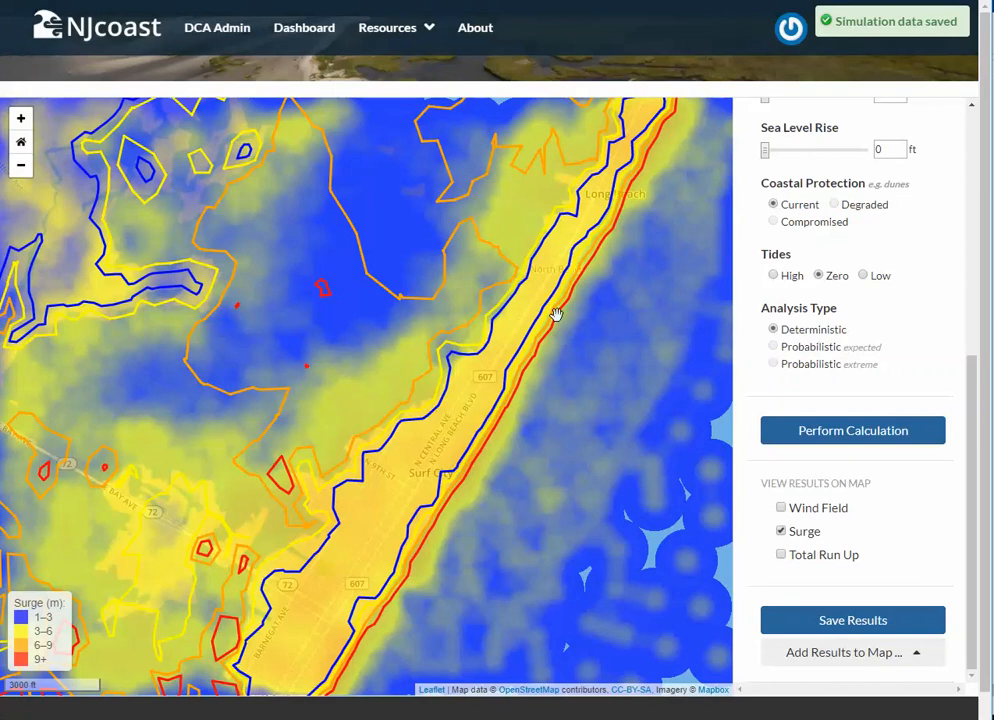
- Add the saved simulation results to the Testing Map
left_click_drag(653, 418, 699, 528)
scroll(699, 528, "down", 1)
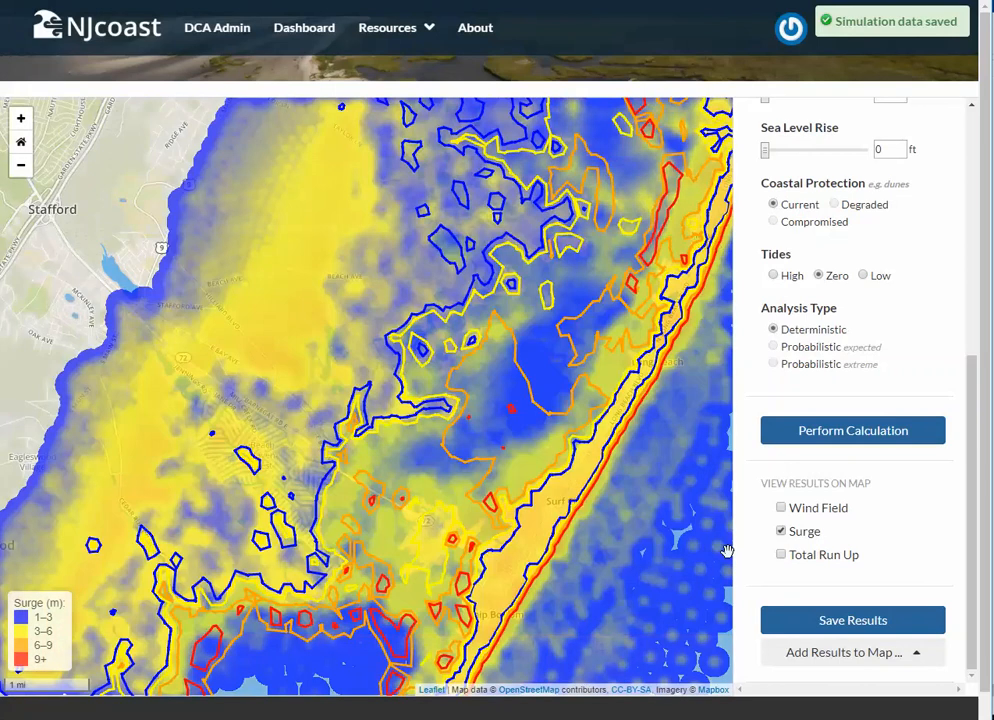
left_click(919, 653)
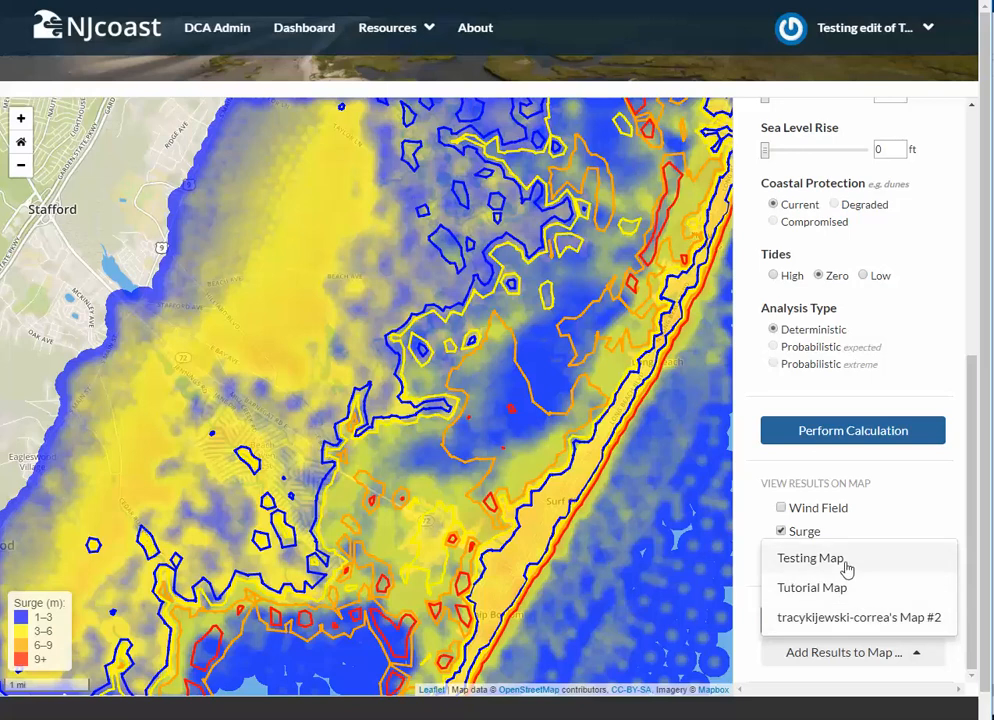
left_click(914, 661)
left_click(917, 660)
left_click(848, 566)
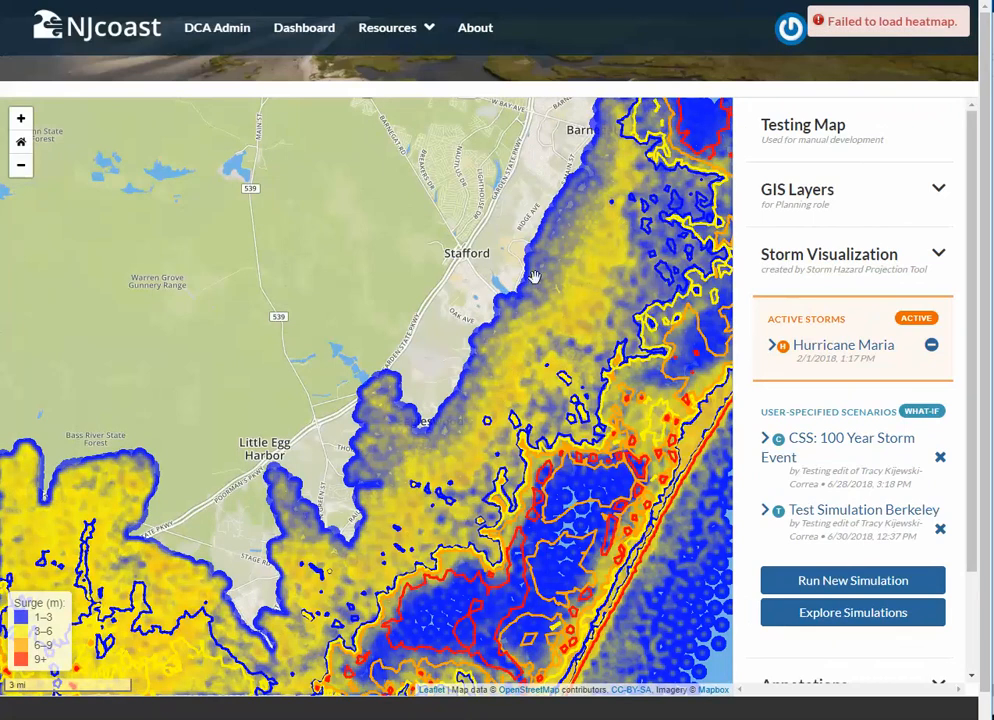
- Expand the CSS: 100 Year Storm Event and Test Simulation Berkeley scenarios and hide the surge layer of each
scroll(534, 276, "down", 2)
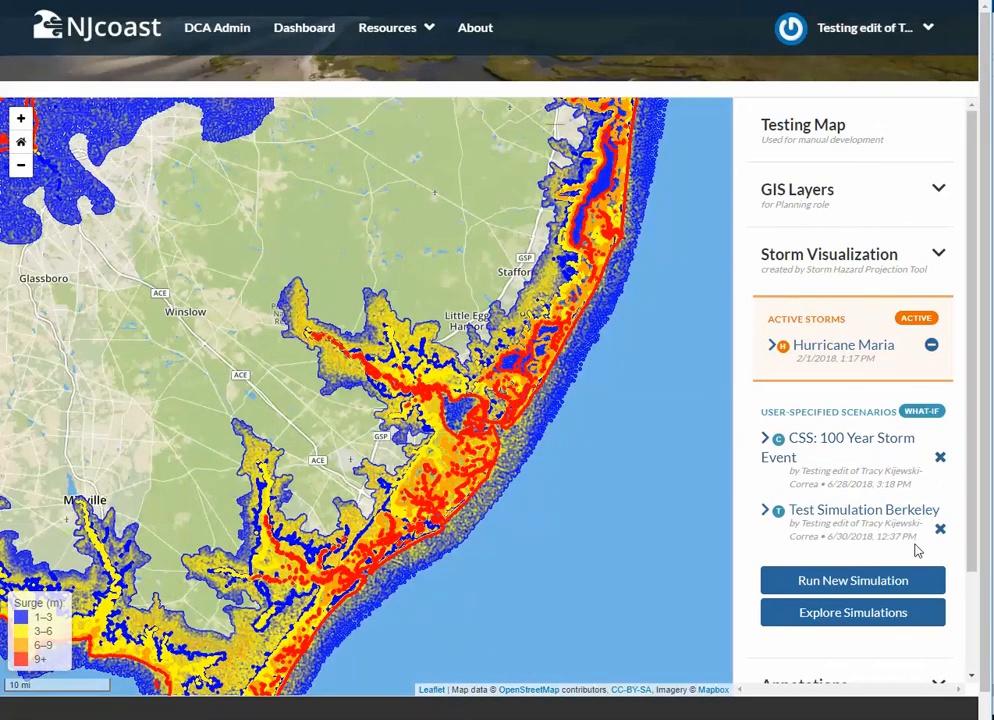
left_click(766, 512)
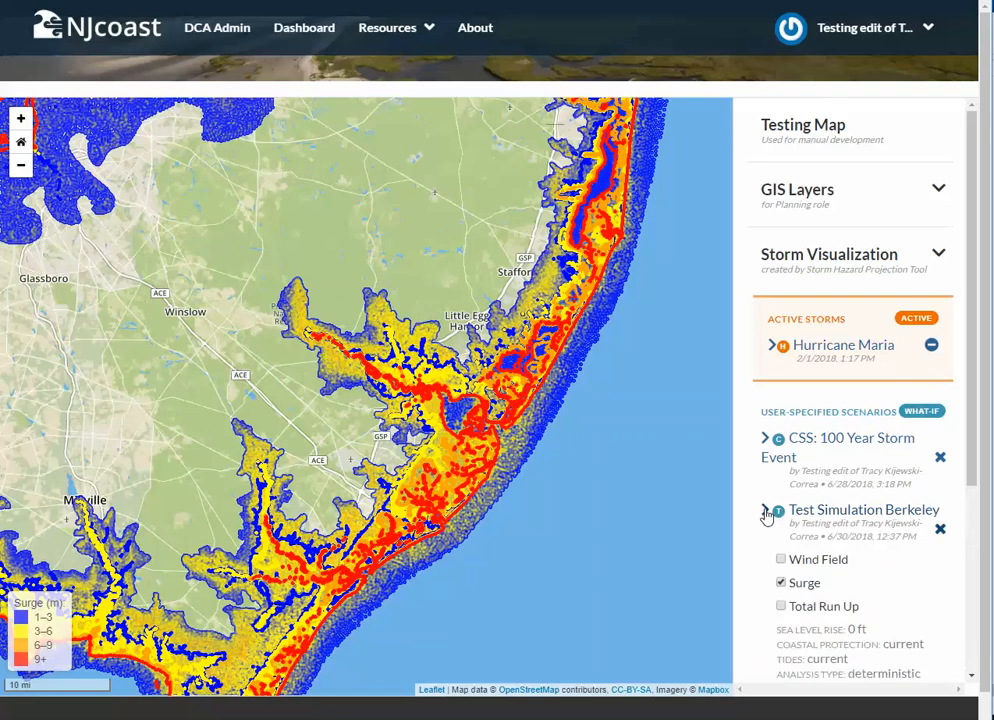
left_click(770, 440)
scroll(856, 503, "down", 1)
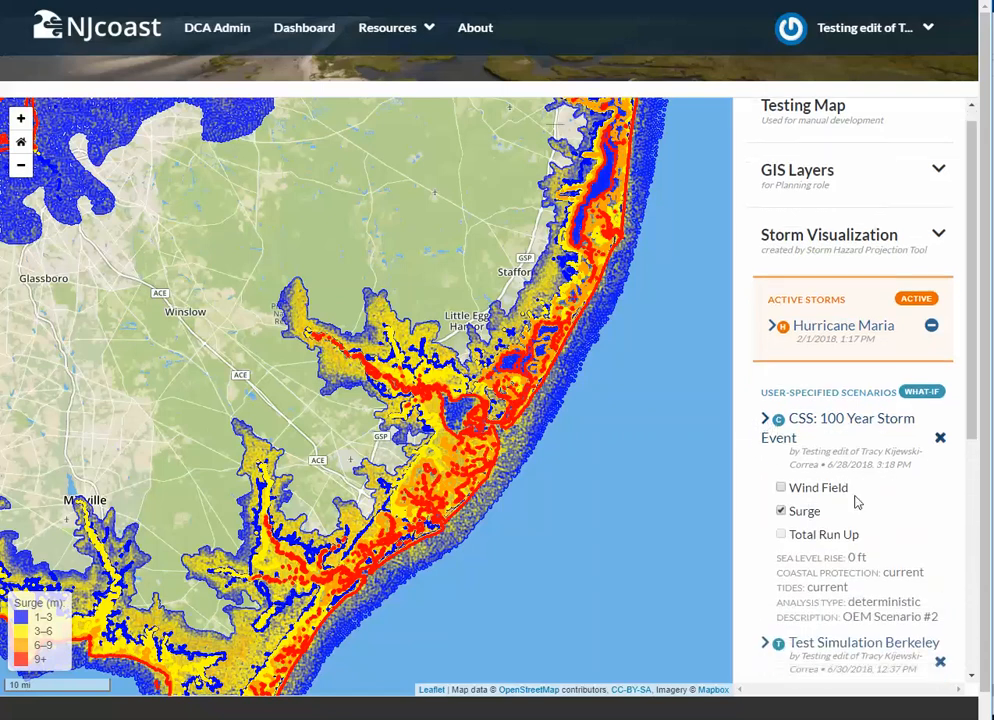
left_click(784, 514)
scroll(886, 558, "down", 1)
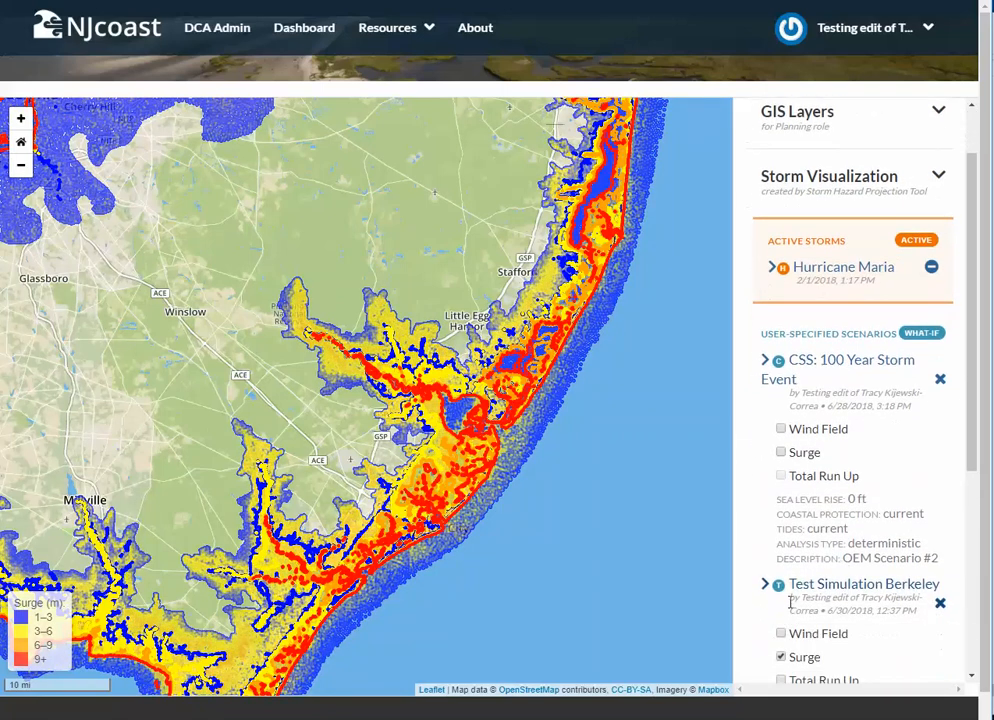
left_click(782, 657)
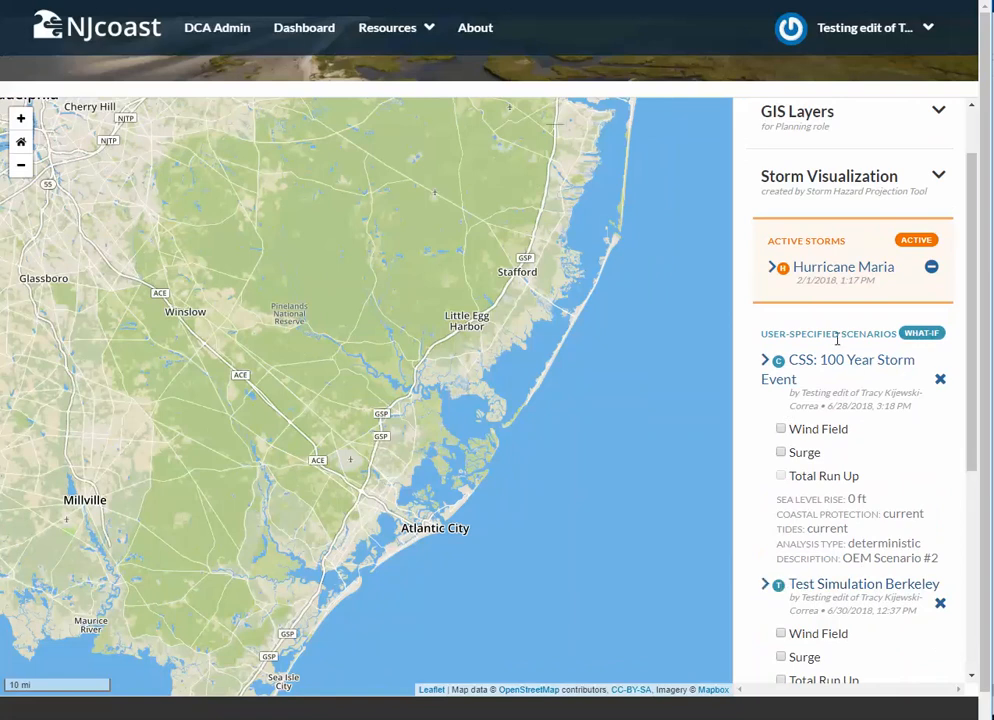
- Remove the CSS: 100 Year Storm Event scenario from the map and collapse the Test Simulation Berkeley details
left_click(940, 380)
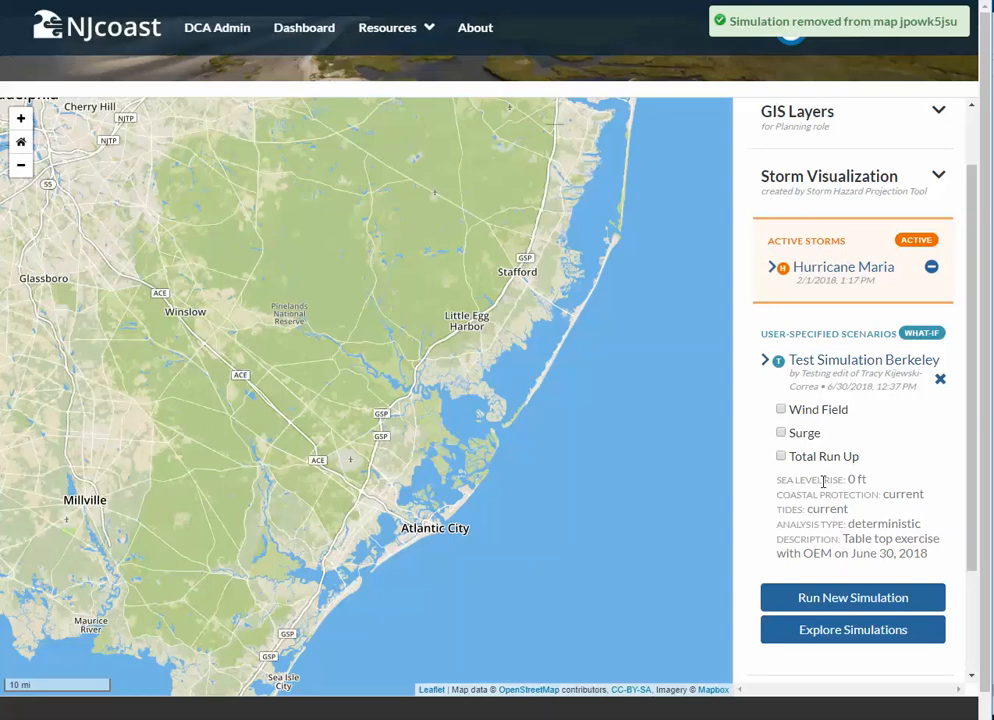
left_click(781, 433)
left_click(781, 433)
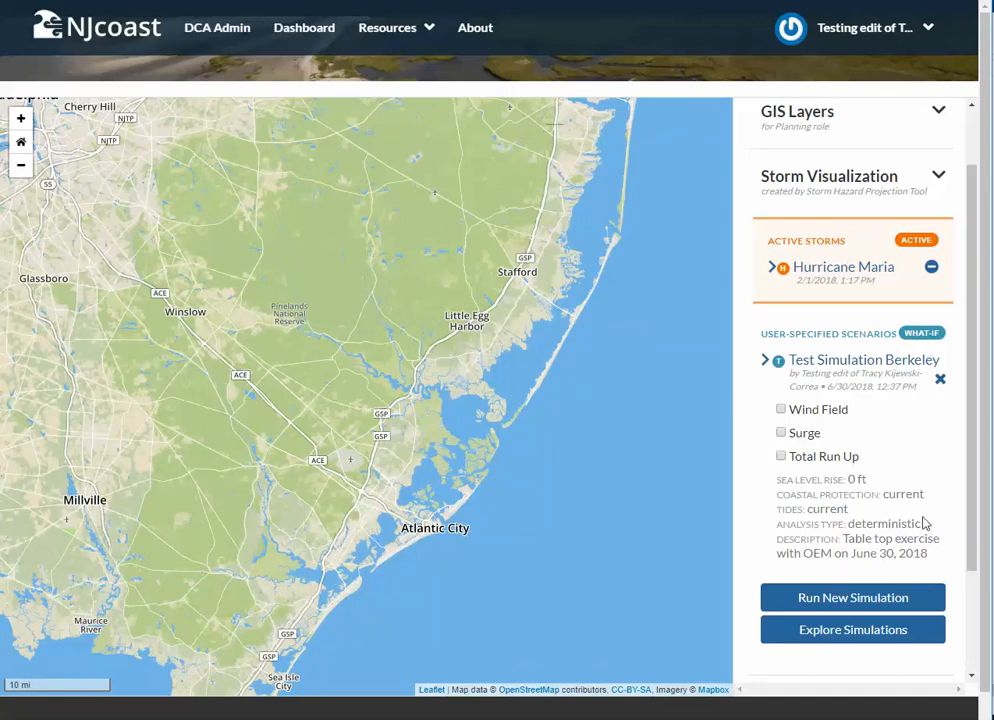
left_click(764, 362)
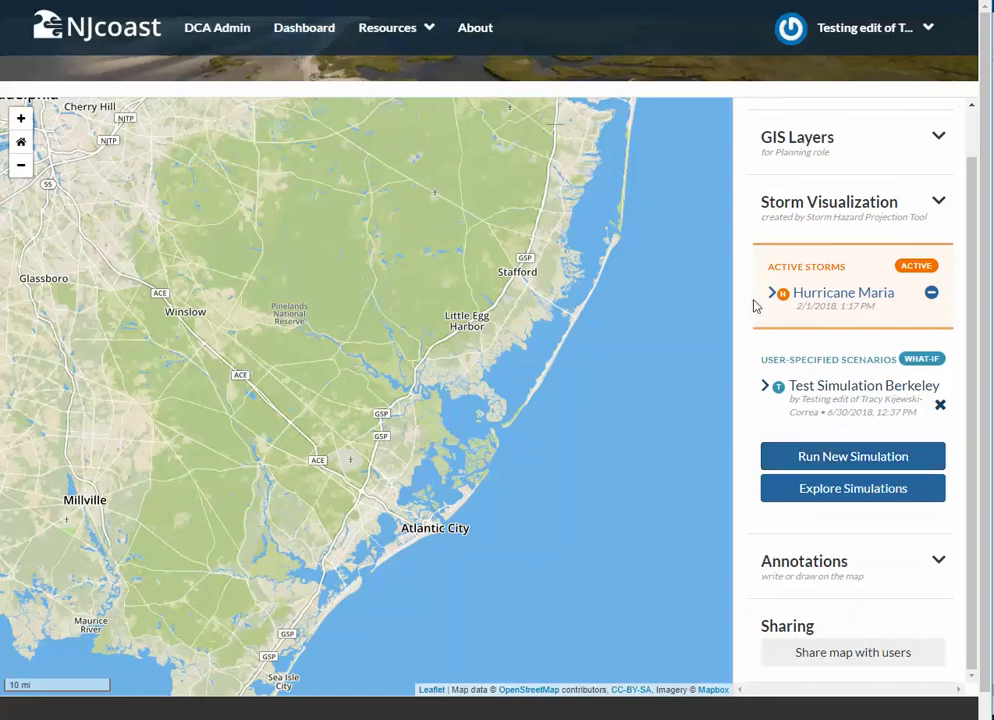
- Return to the dashboard
left_click(311, 35)
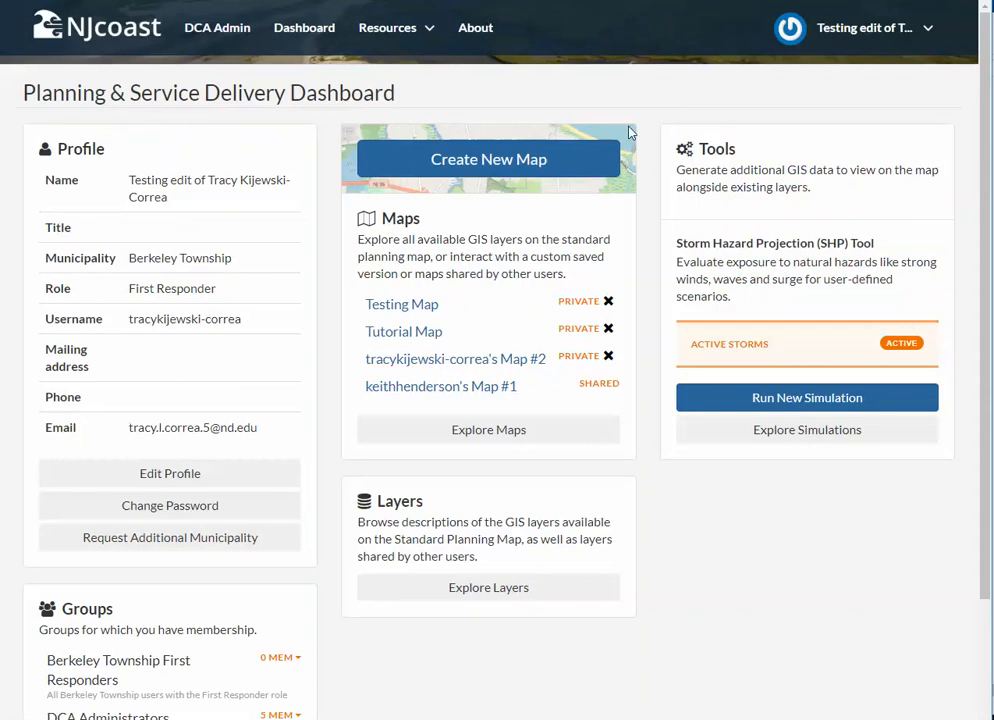
- From the saved simulations list, add the Test Simulation Berkeley results to the auto-generated Map #2
left_click(866, 437)
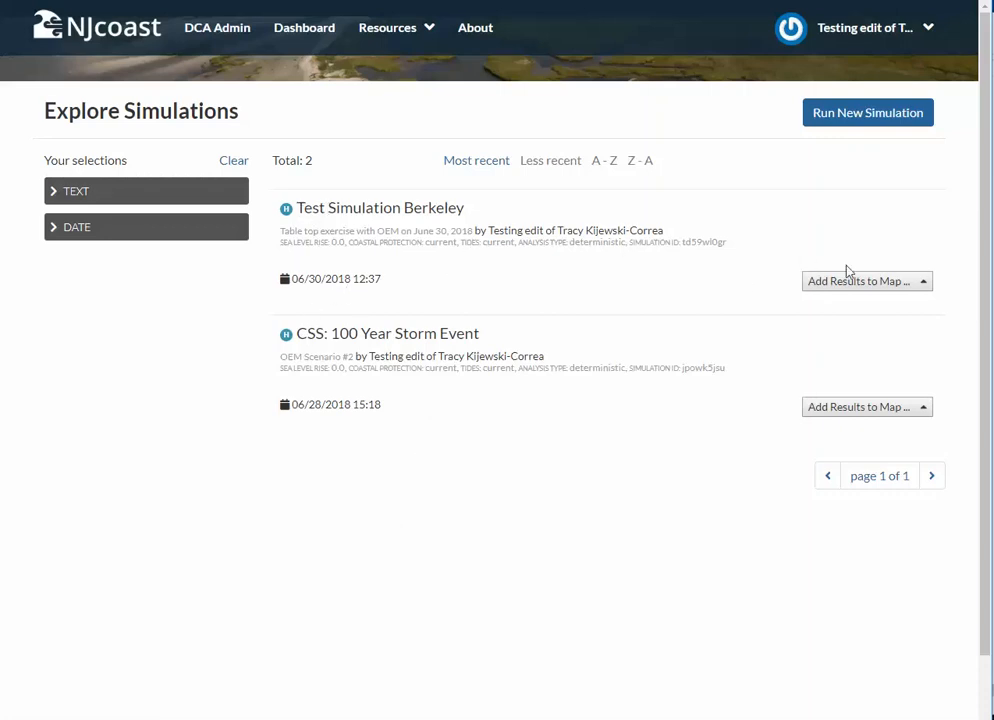
left_click(866, 284)
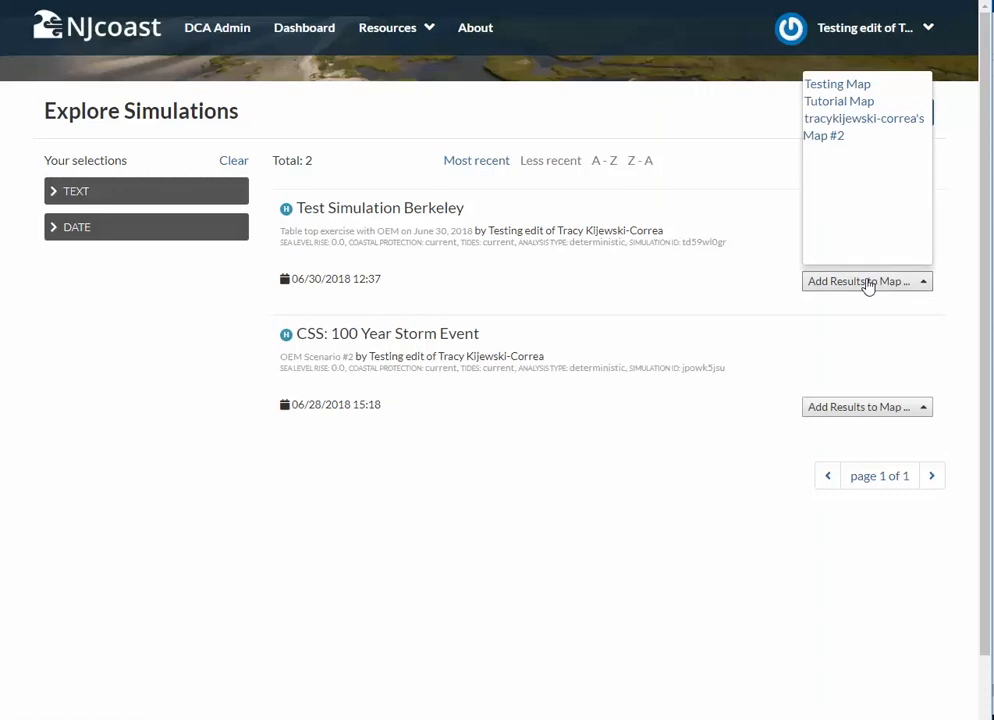
left_click(826, 134)
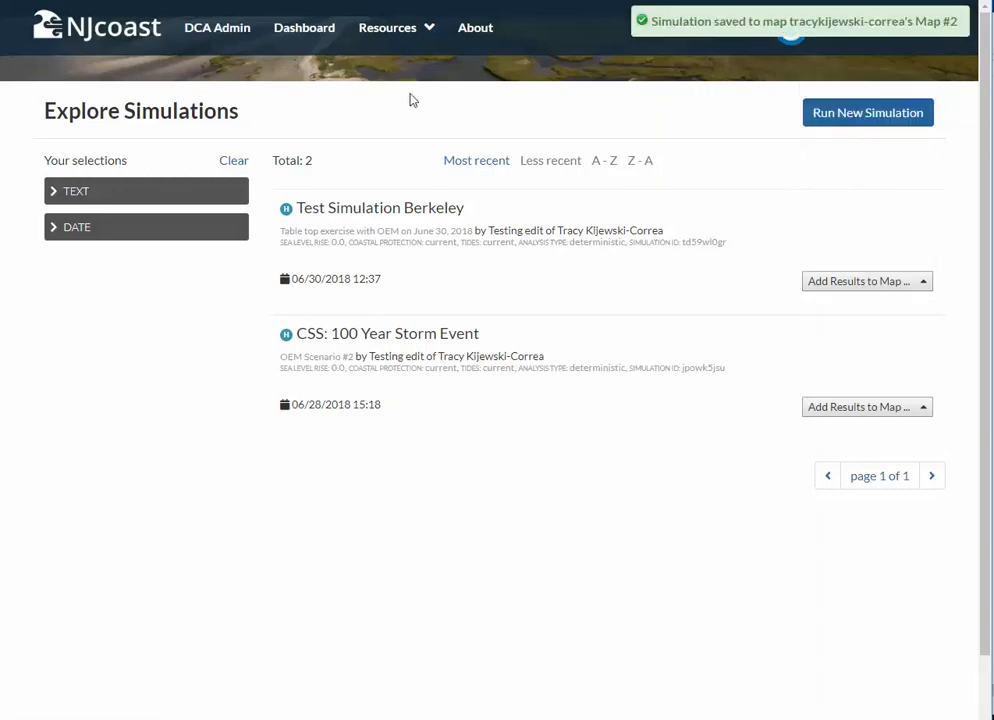
- Return to the dashboard, open the private Map #2 and examine the simulated surge along the New Jersey coast
left_click(310, 30)
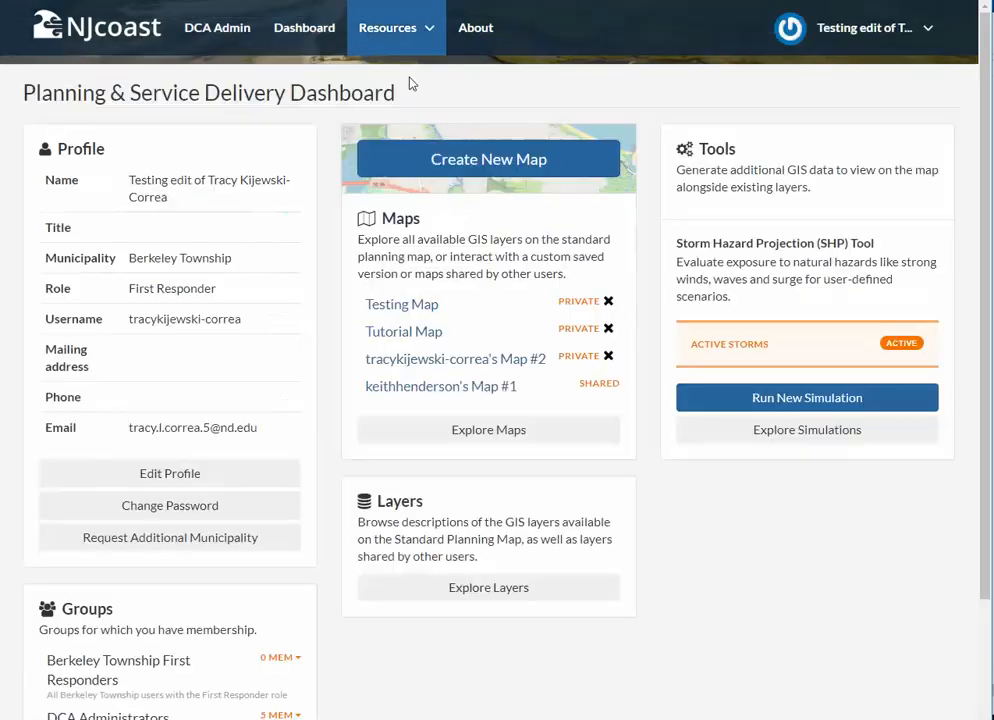
left_click(440, 360)
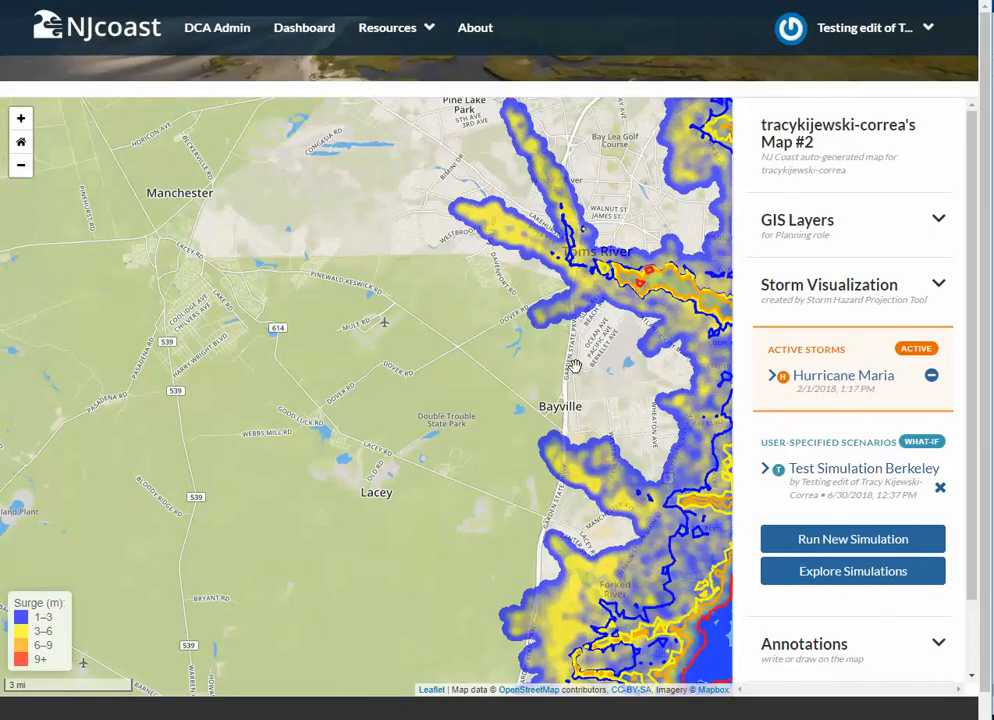
scroll(637, 384, "down", 1)
left_click_drag(464, 371, 353, 342)
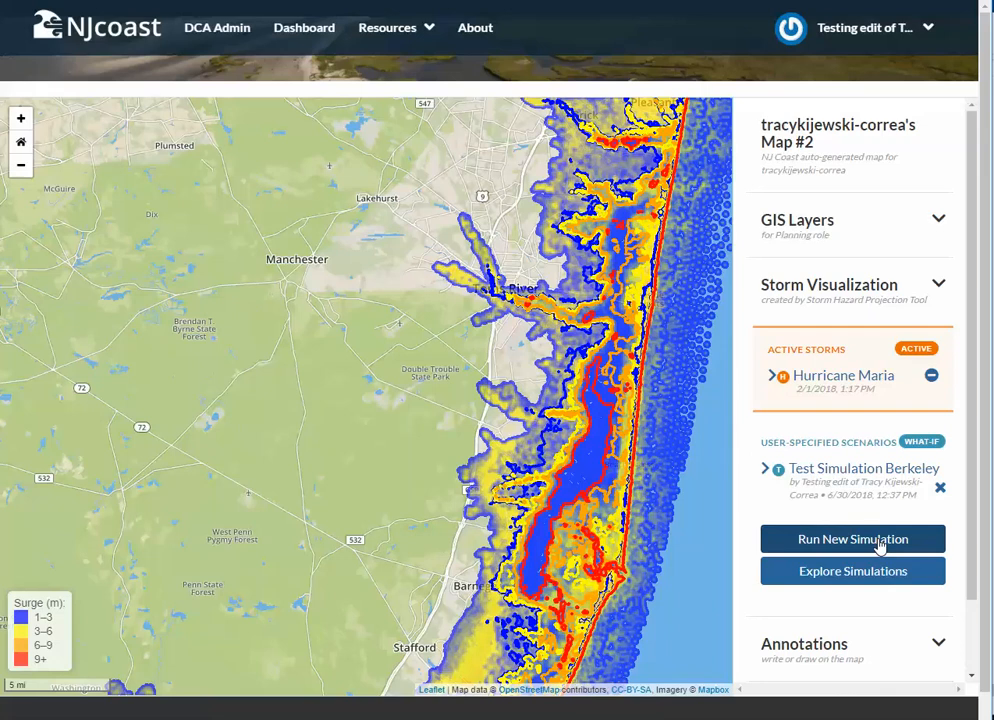
scroll(560, 412, "down", 2)
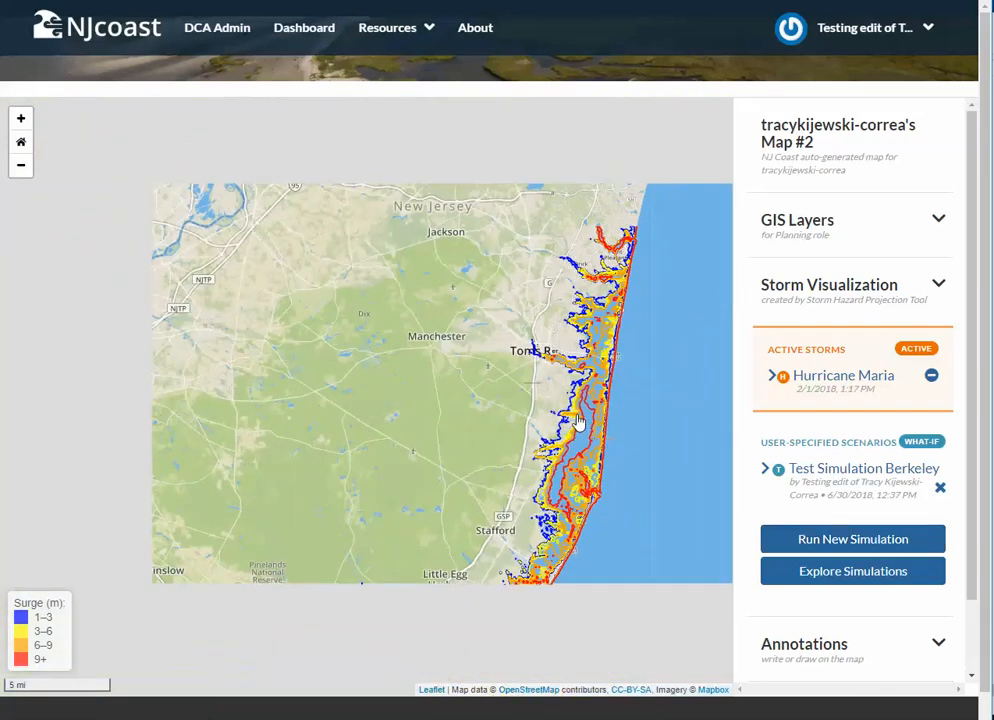
scroll(529, 406, "down", 1)
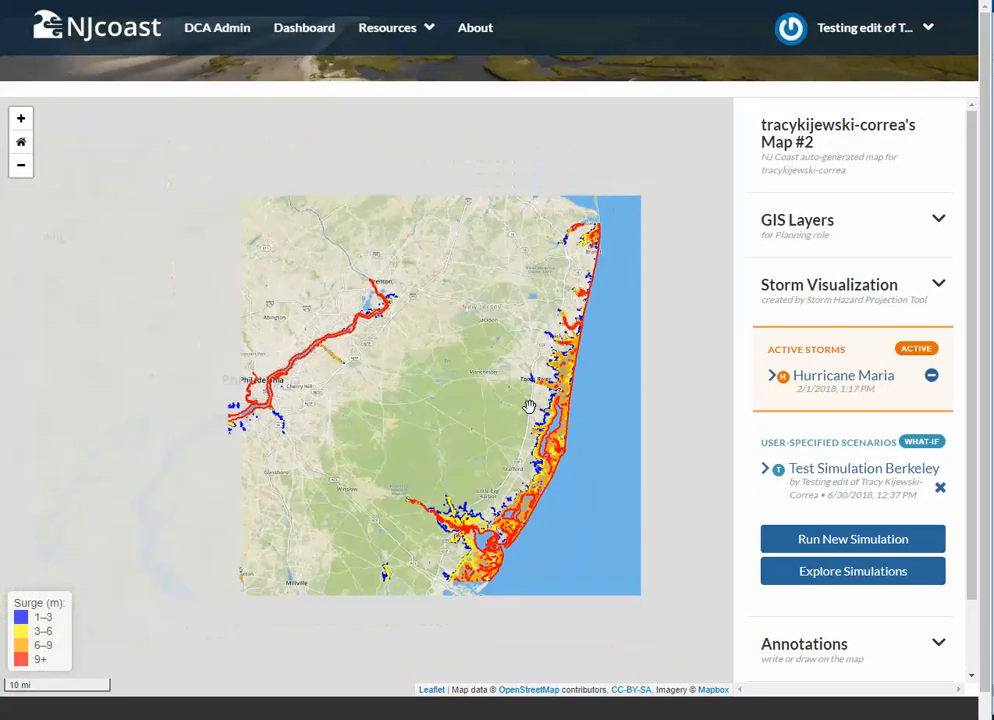